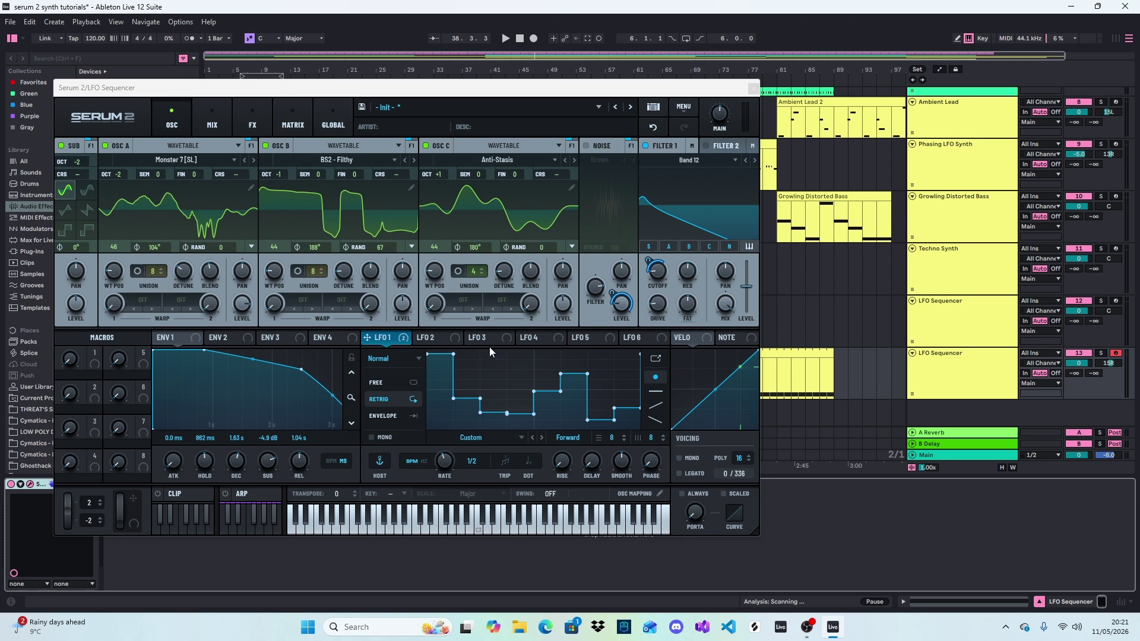
Select the lower LFO Sequencer track and view oscillator A's available oscillator types
left_click(980, 383)
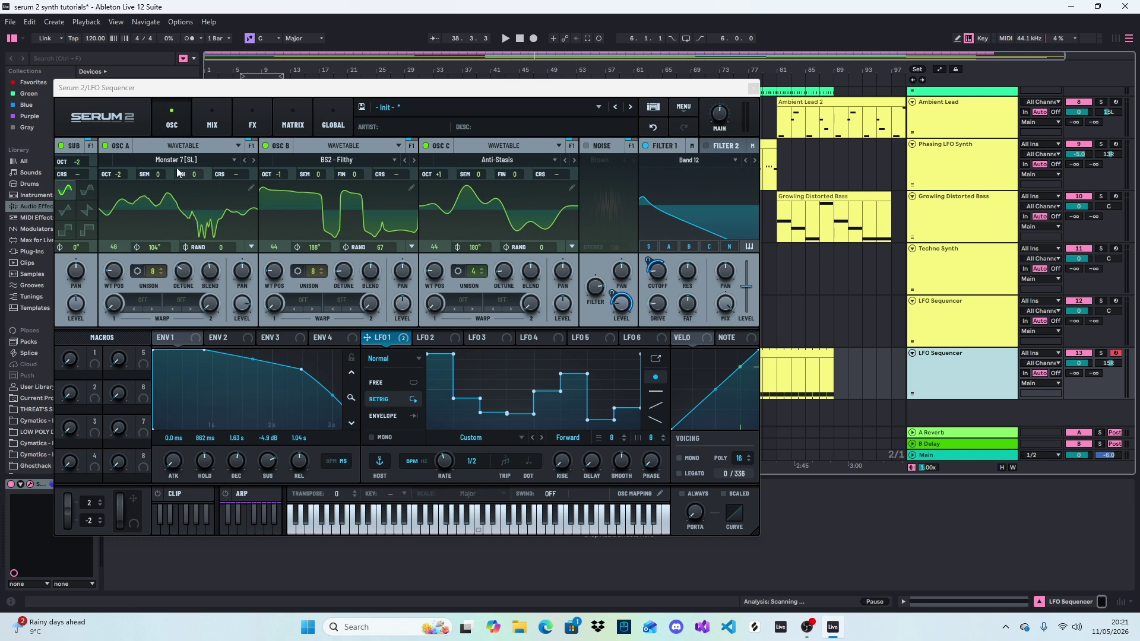
left_click(237, 145)
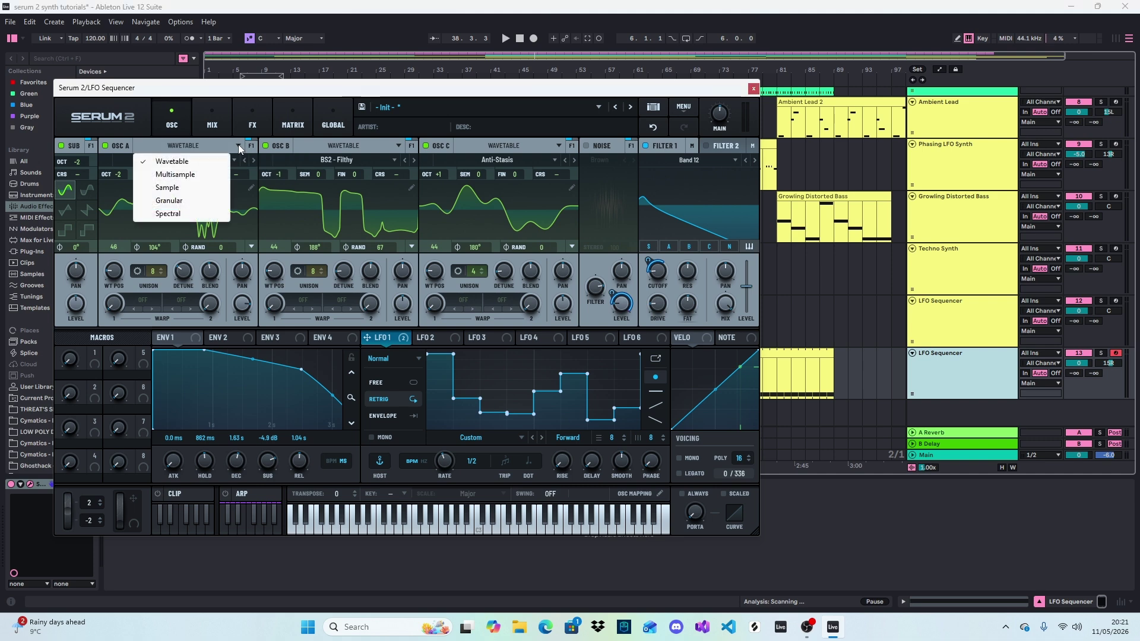
left_click(235, 144)
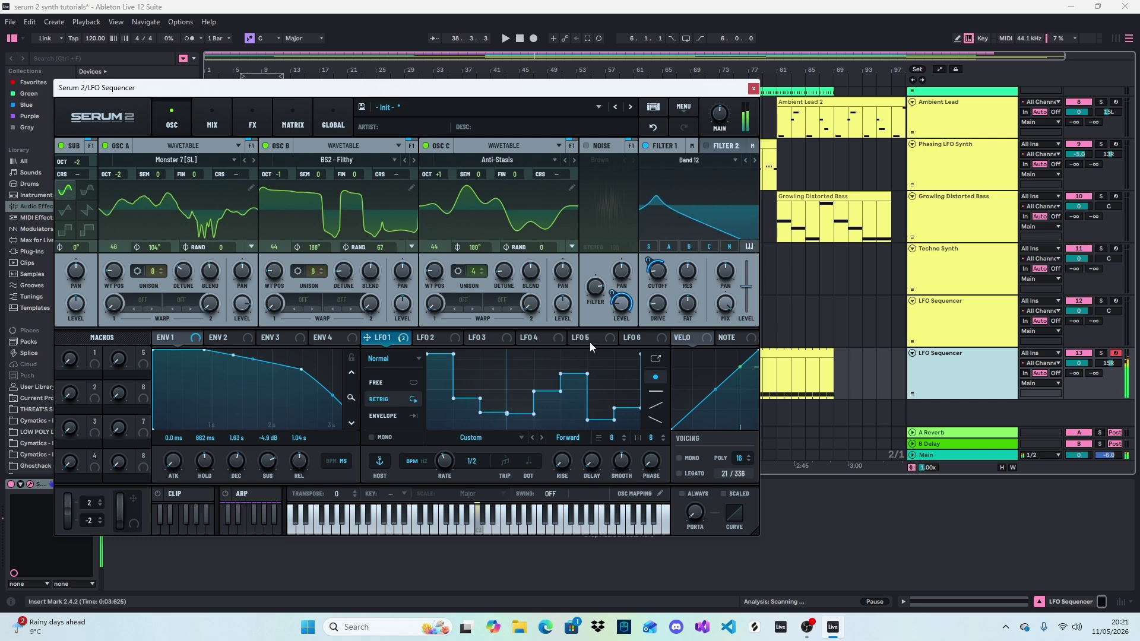
Lower Filter 1's cutoff frequency to about 34 Hz
mouse_move(657, 275)
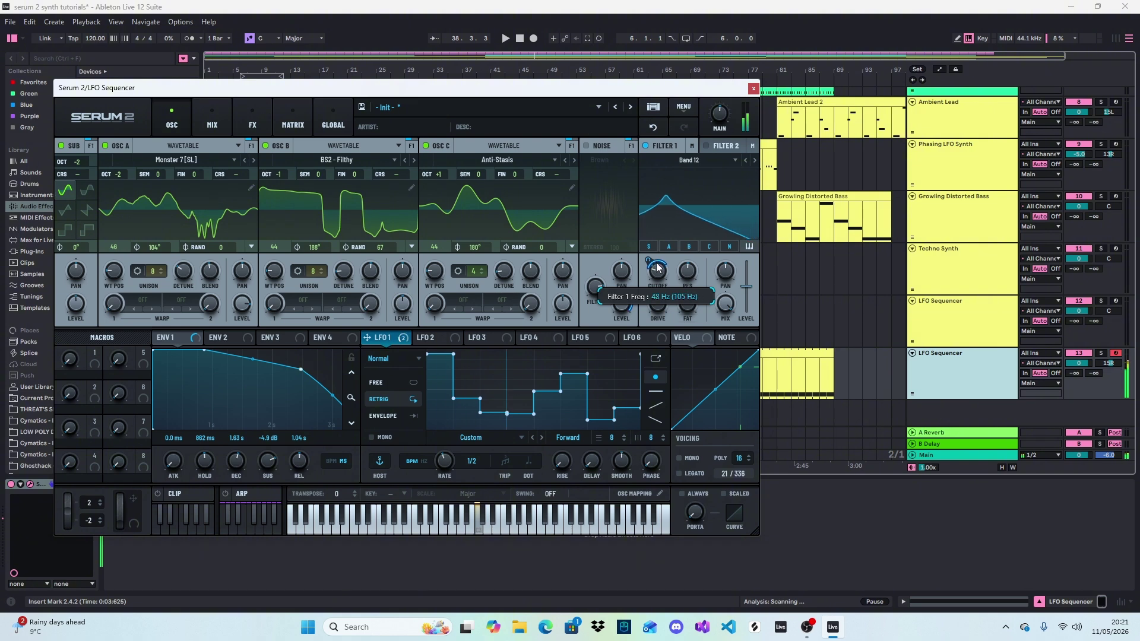
mouse_move(657, 267)
left_mouse_down()
mouse_move(639, 197)
mouse_move(648, 263)
left_mouse_up()
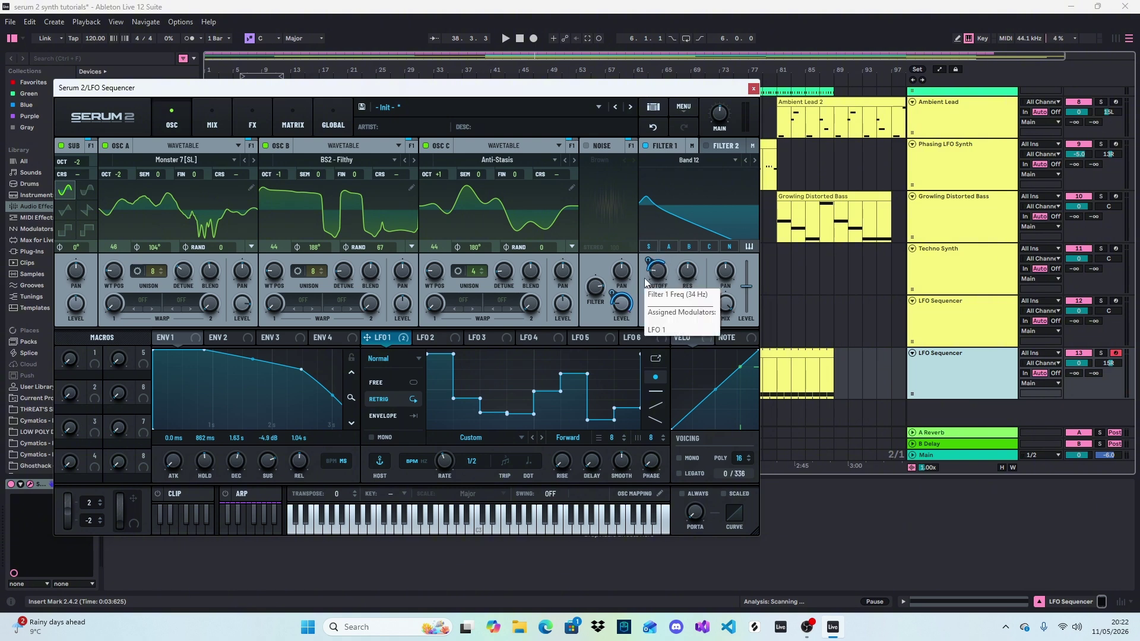
mouse_move(647, 264)
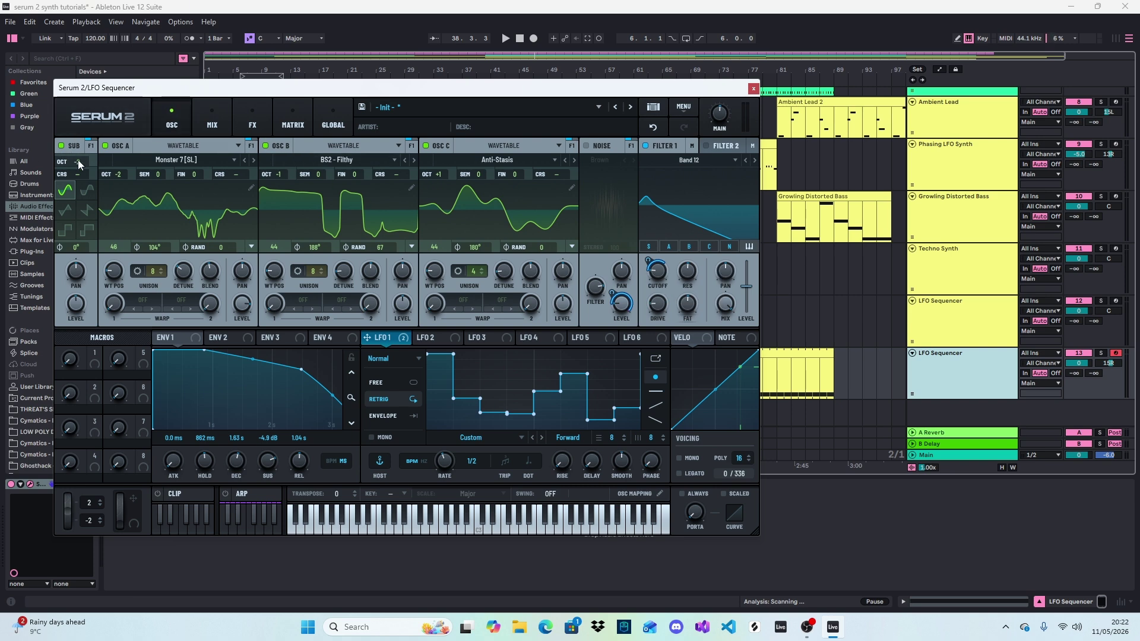
Keep oscillator A's type as Wavetable and examine its Spectral wavetable list at Monster 7 [SL]
left_click(237, 145)
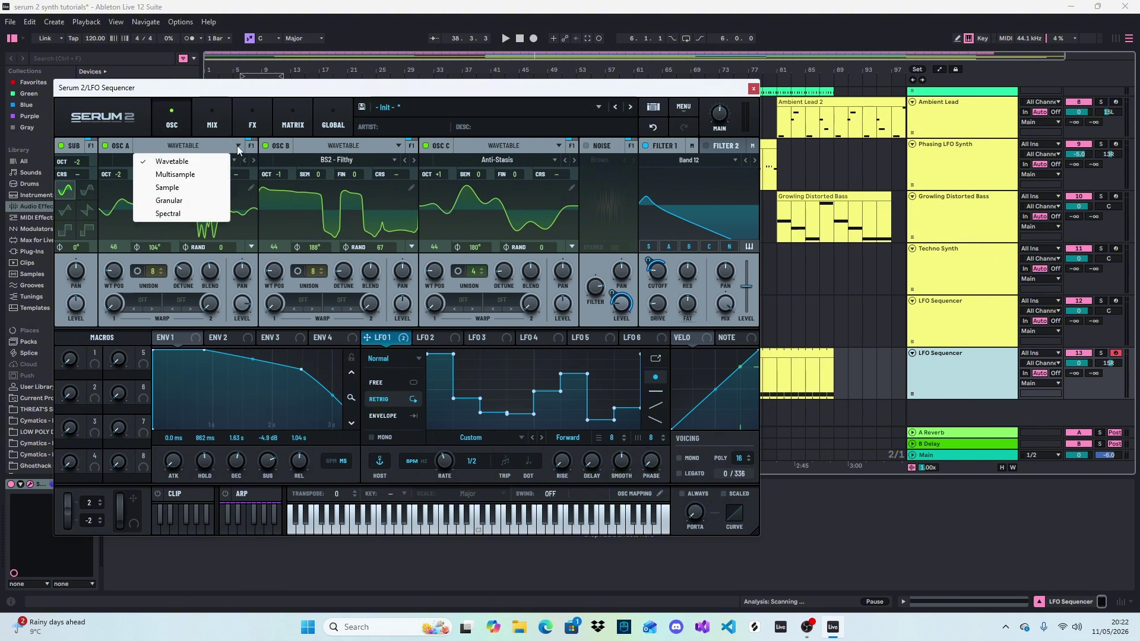
left_click(196, 161)
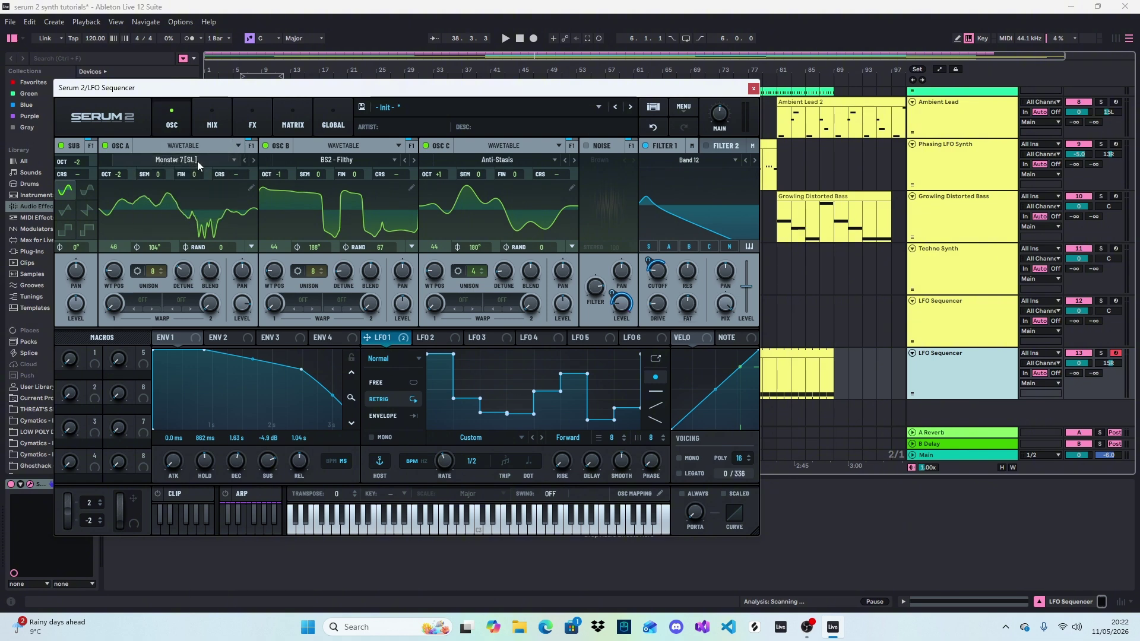
left_click(234, 159)
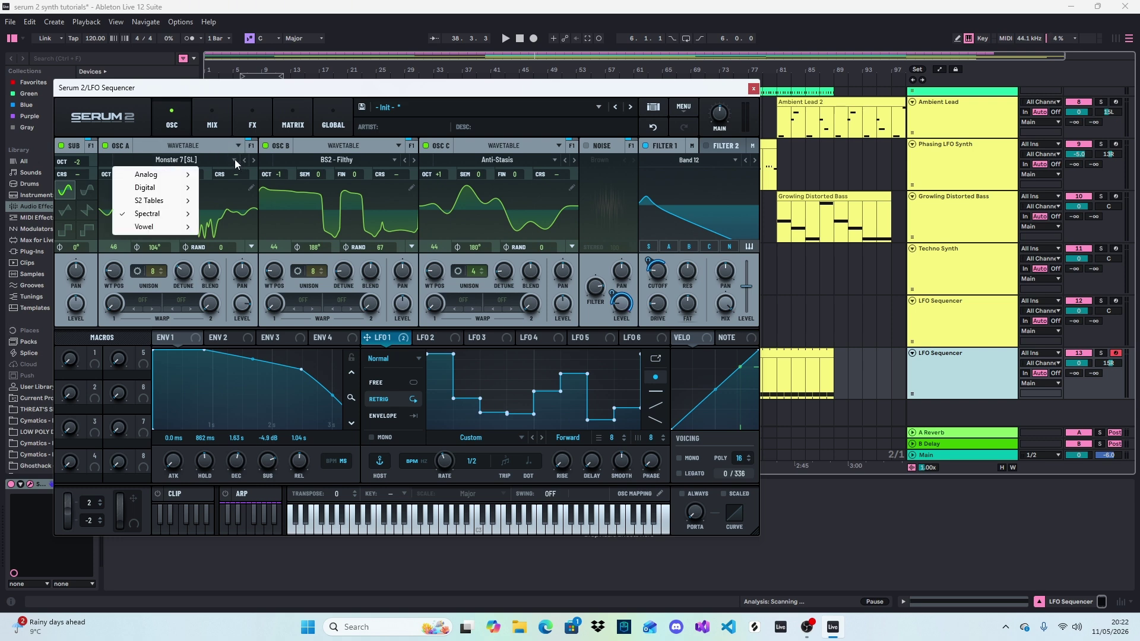
mouse_move(184, 218)
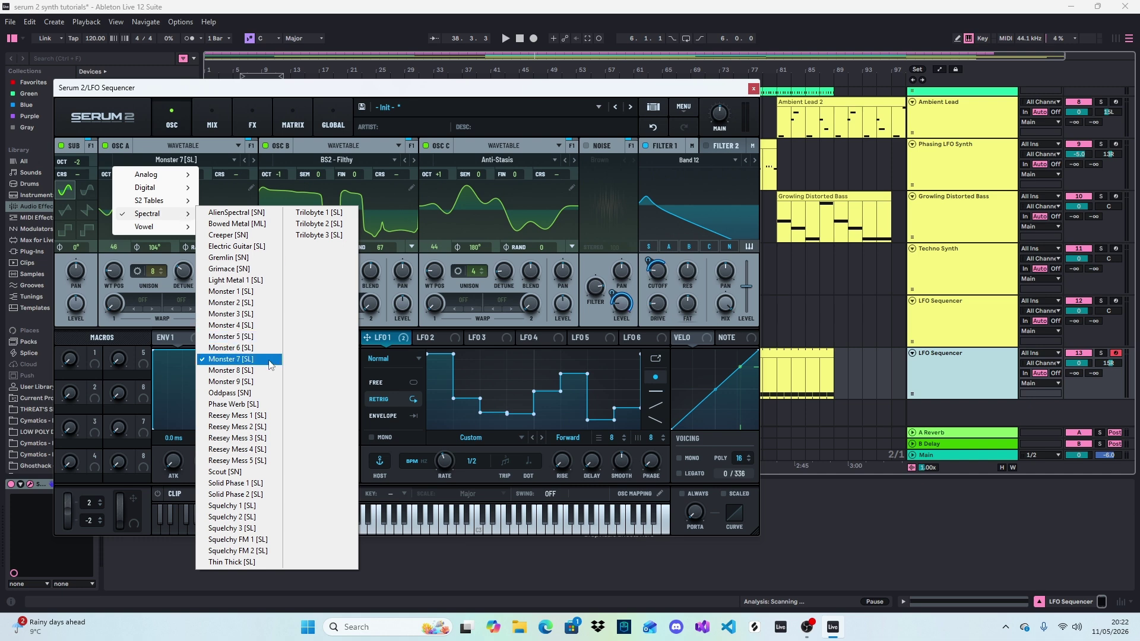
left_click(210, 156)
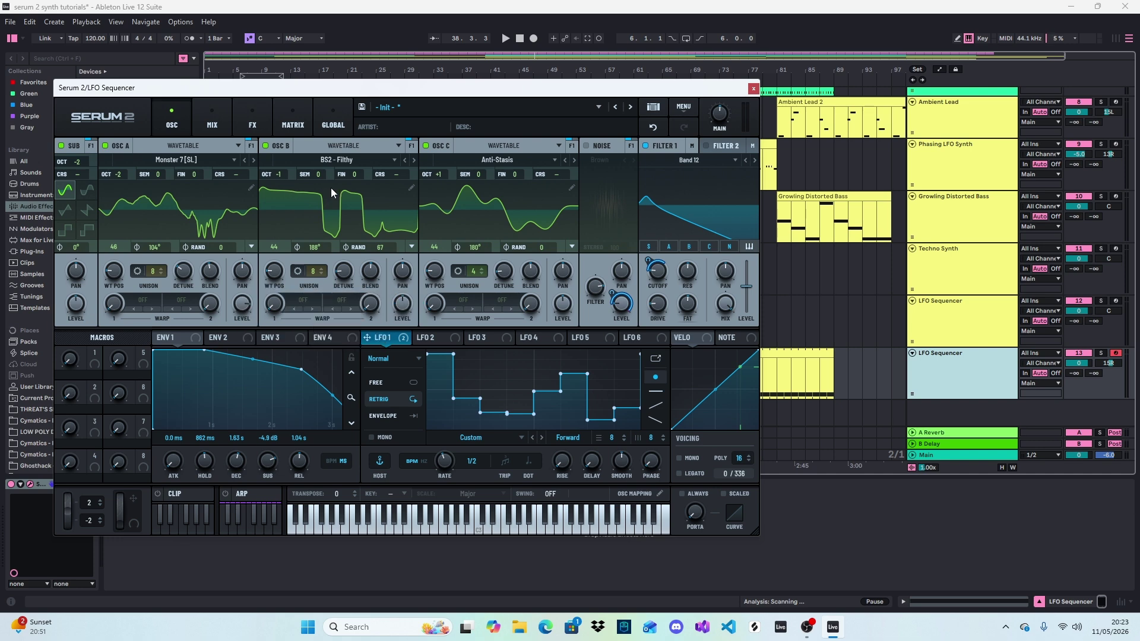
Examine oscillator B's Analog wavetable list at BS2 - Filthy
left_click(394, 160)
mouse_move(331, 178)
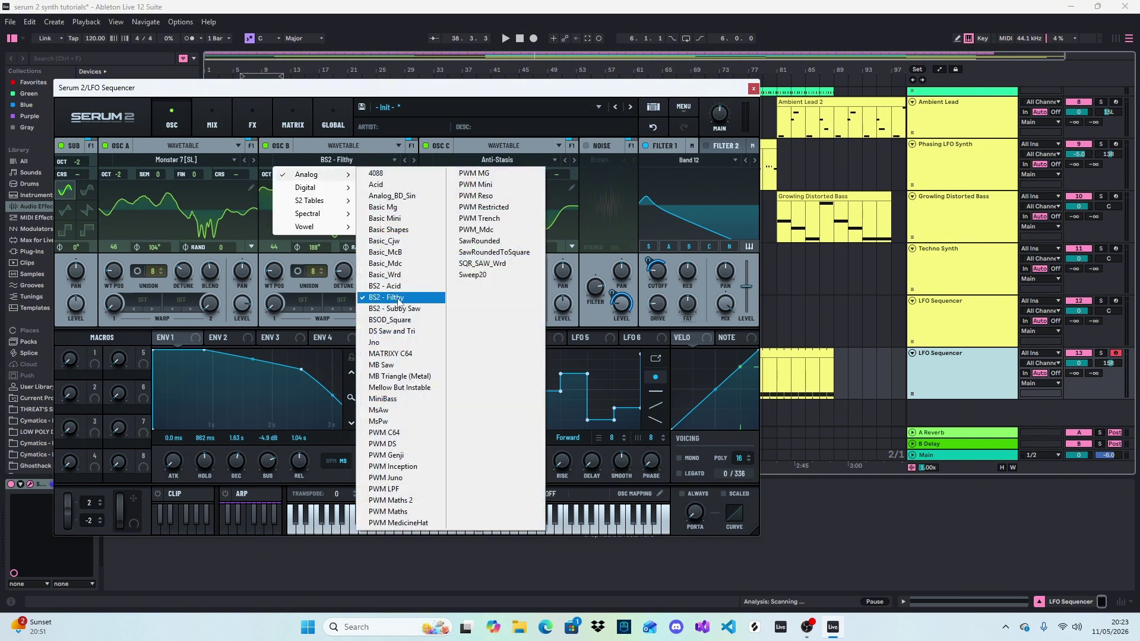
left_click(372, 156)
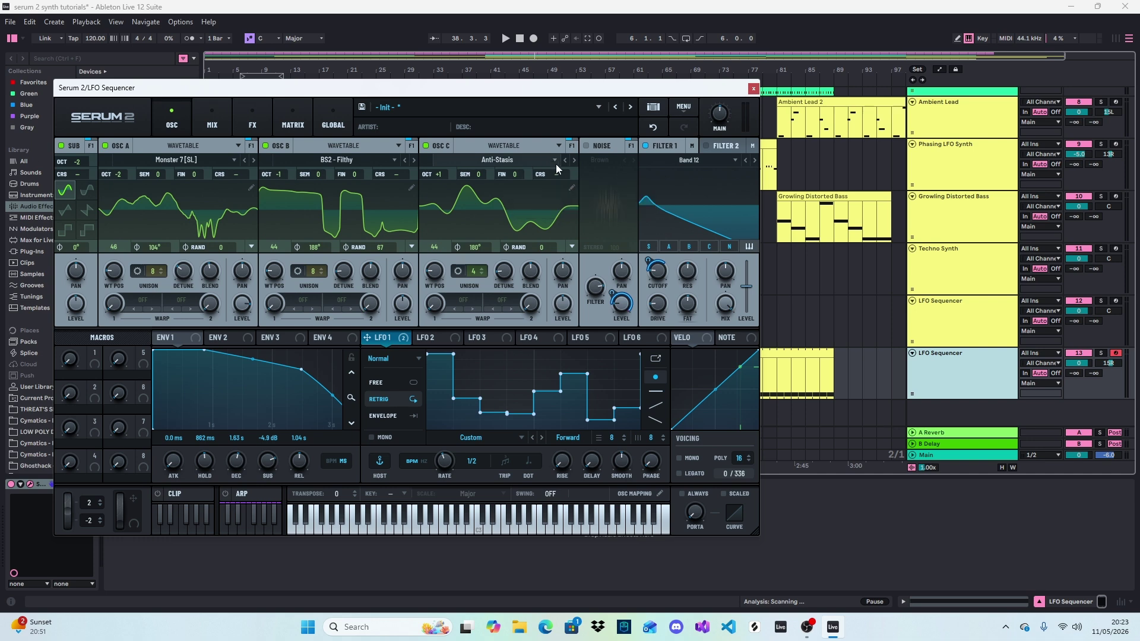
Choose Anti-Stasis from the Digital wavetables for oscillator C
left_click(499, 160)
mouse_move(477, 188)
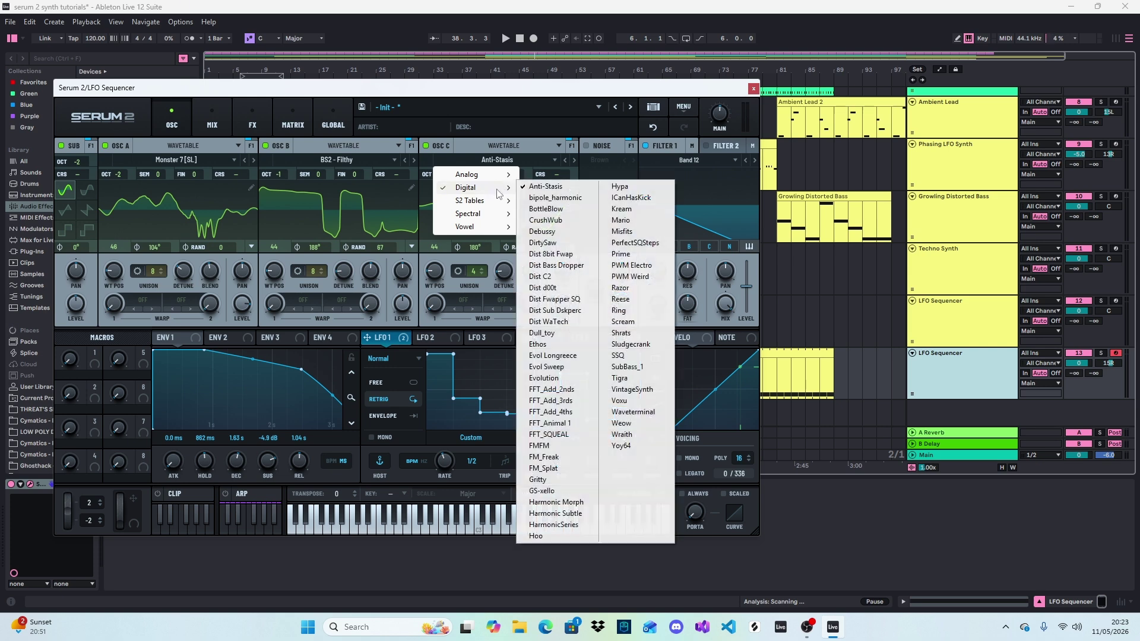
left_click(547, 187)
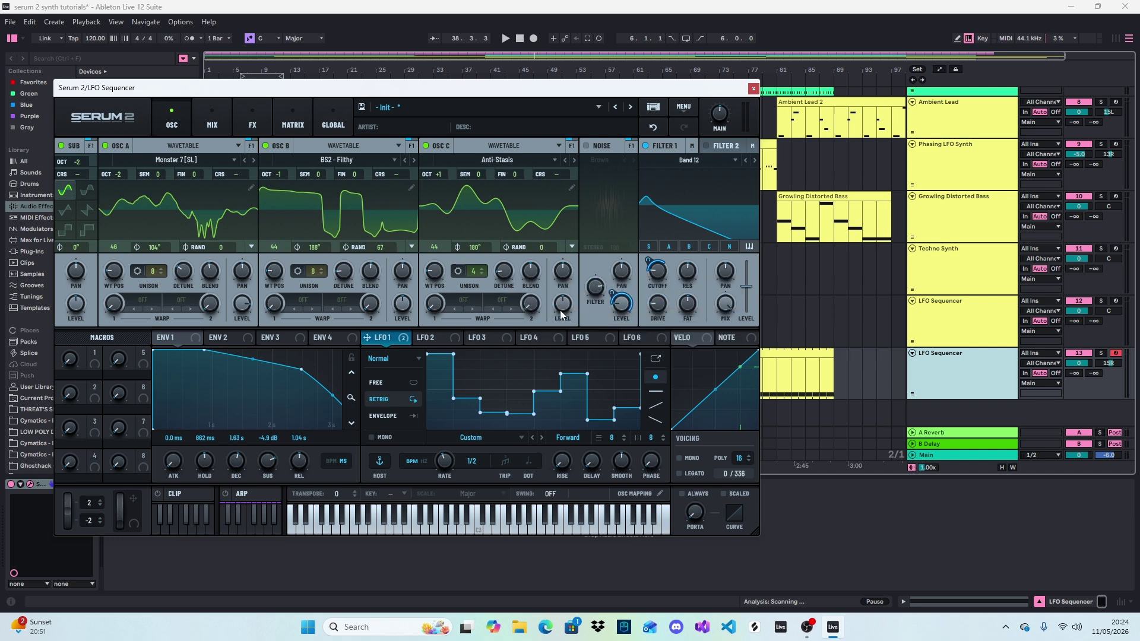
Lower Filter 1's cutoff frequency to about 27 Hz
mouse_move(562, 308)
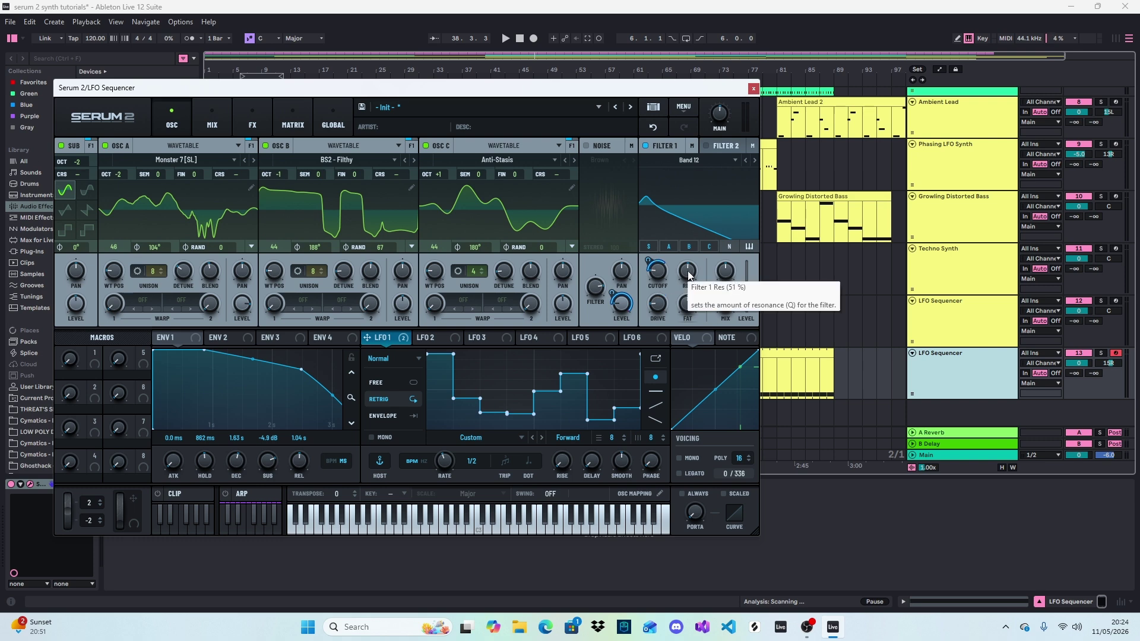
left_click(657, 274)
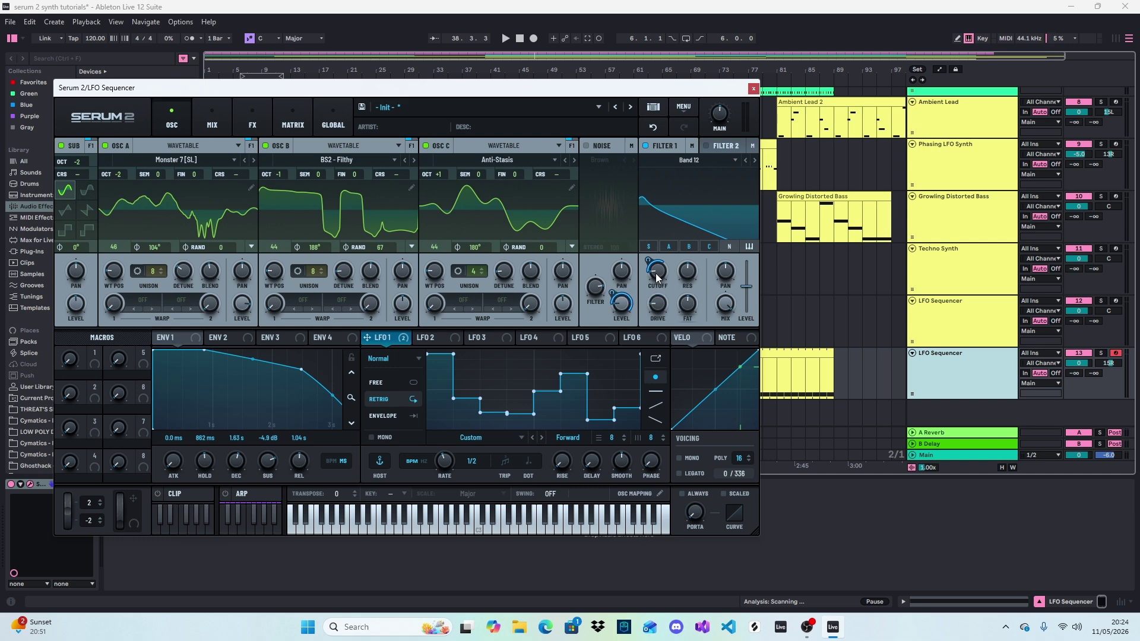
mouse_move(662, 274)
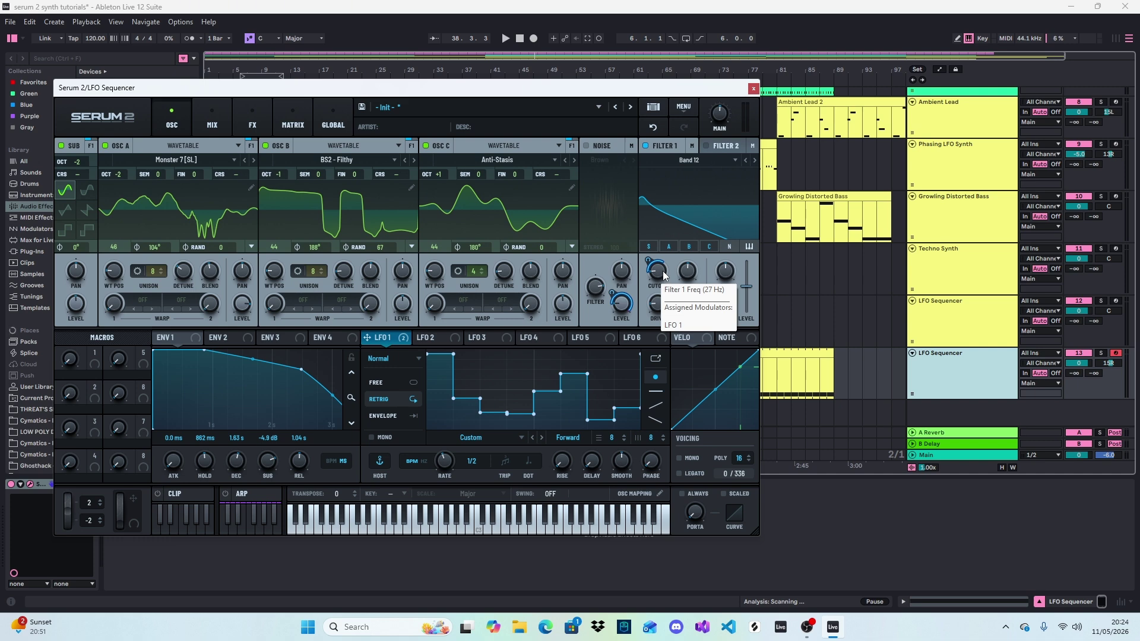
mouse_move(650, 281)
left_mouse_down()
mouse_move(658, 273)
mouse_move(647, 267)
left_mouse_up()
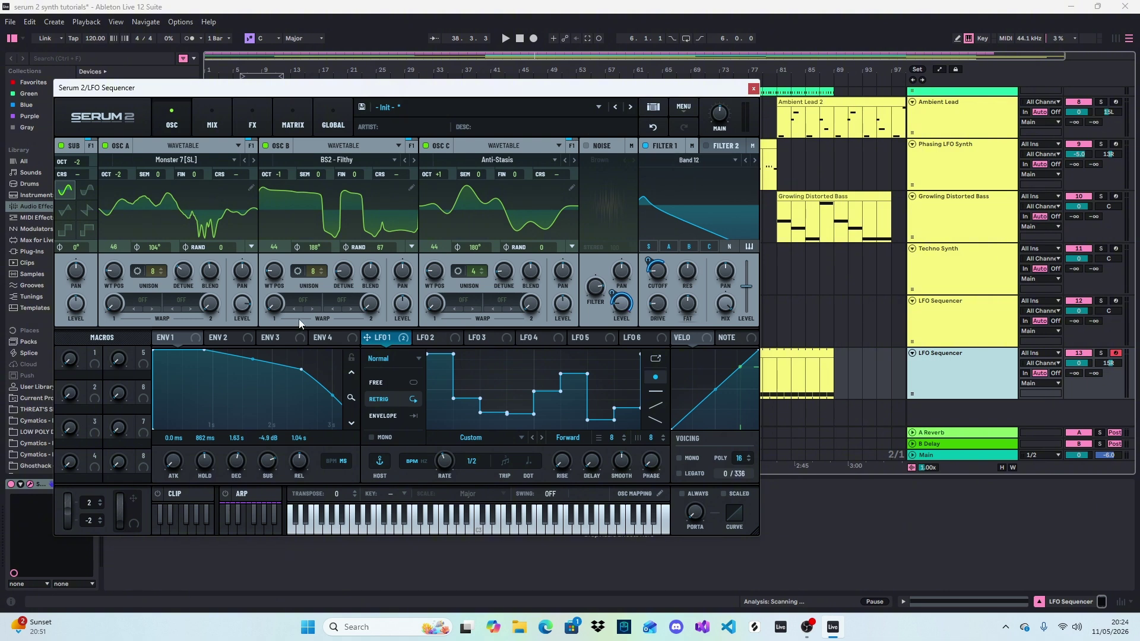
Select envelope ENV 1, give LFO 1 a Random (Flat) shape and play a note to hear it
left_click(163, 337)
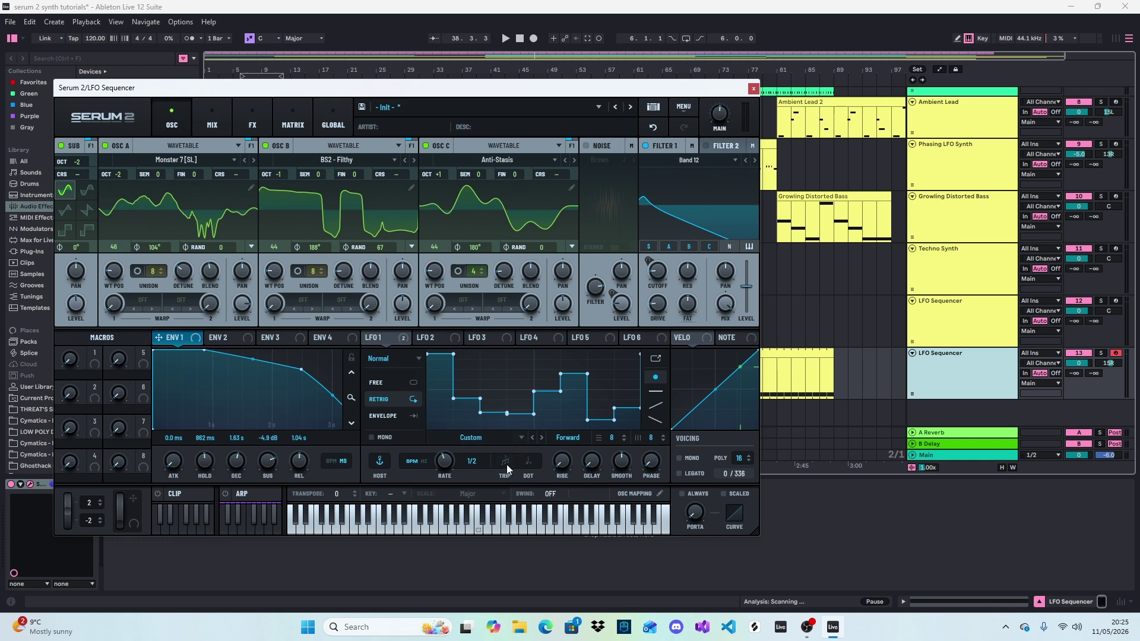
left_click(521, 437)
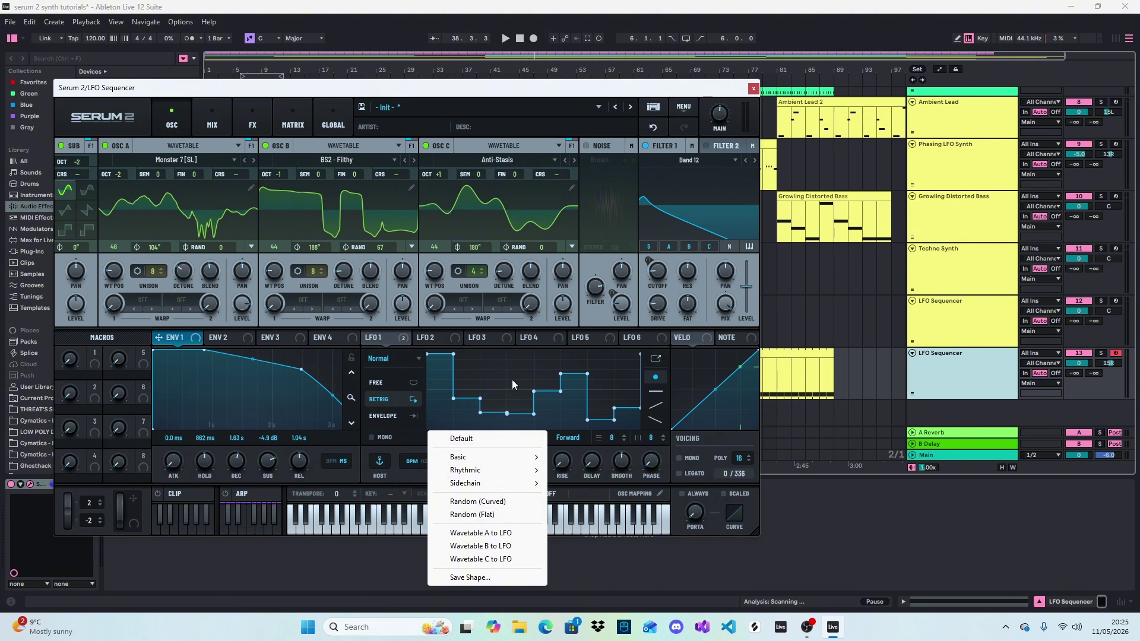
left_click(794, 507)
left_click(522, 437)
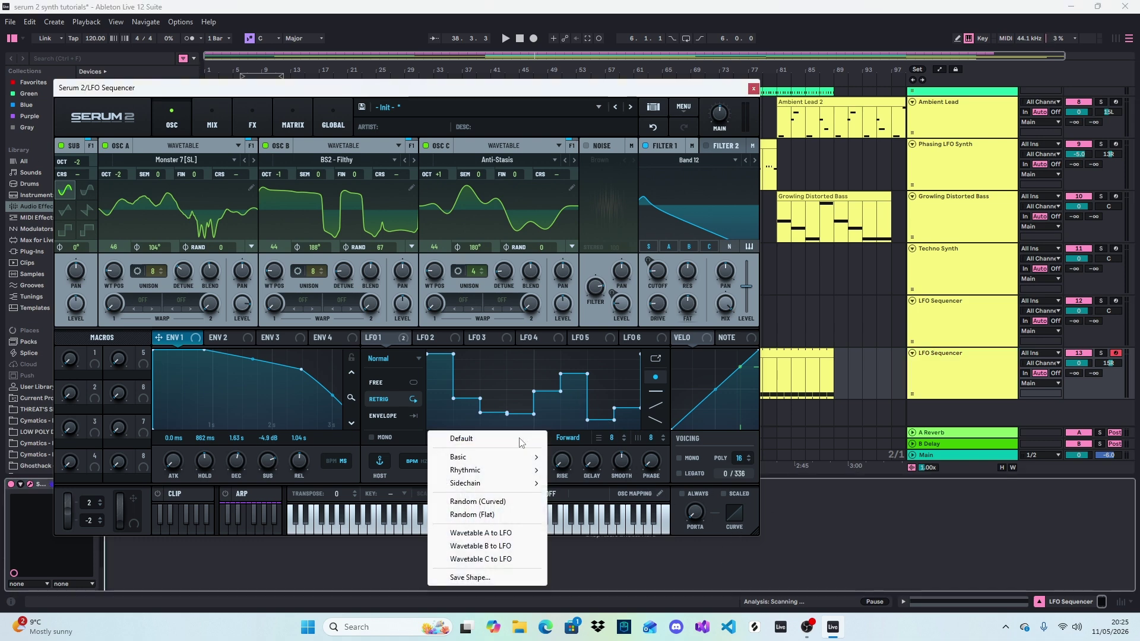
left_click(510, 516)
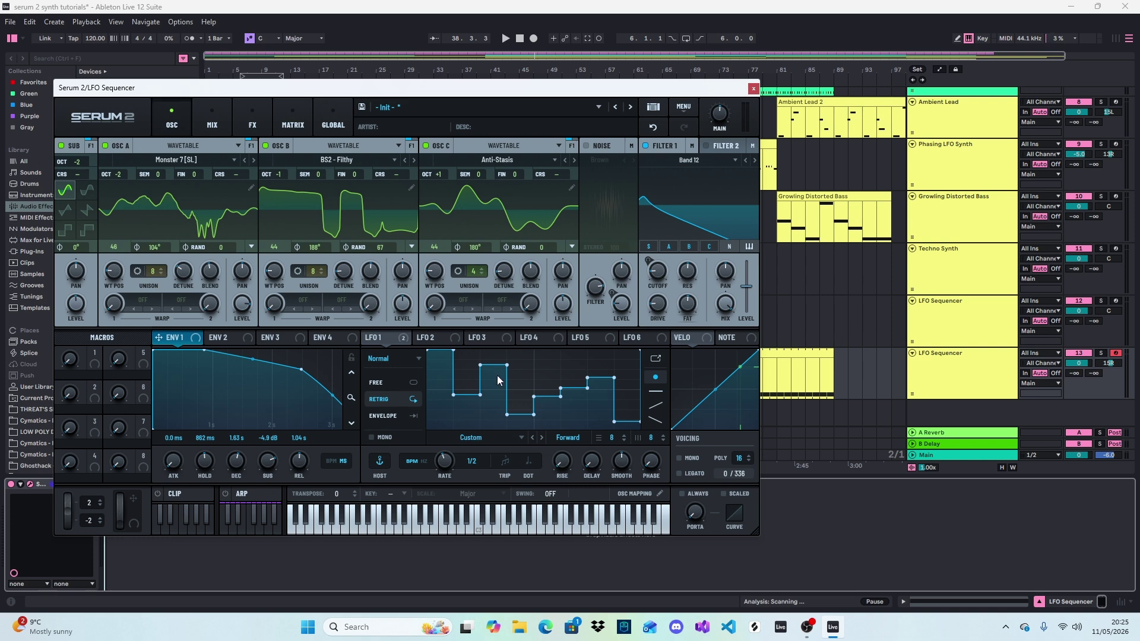
key("a")
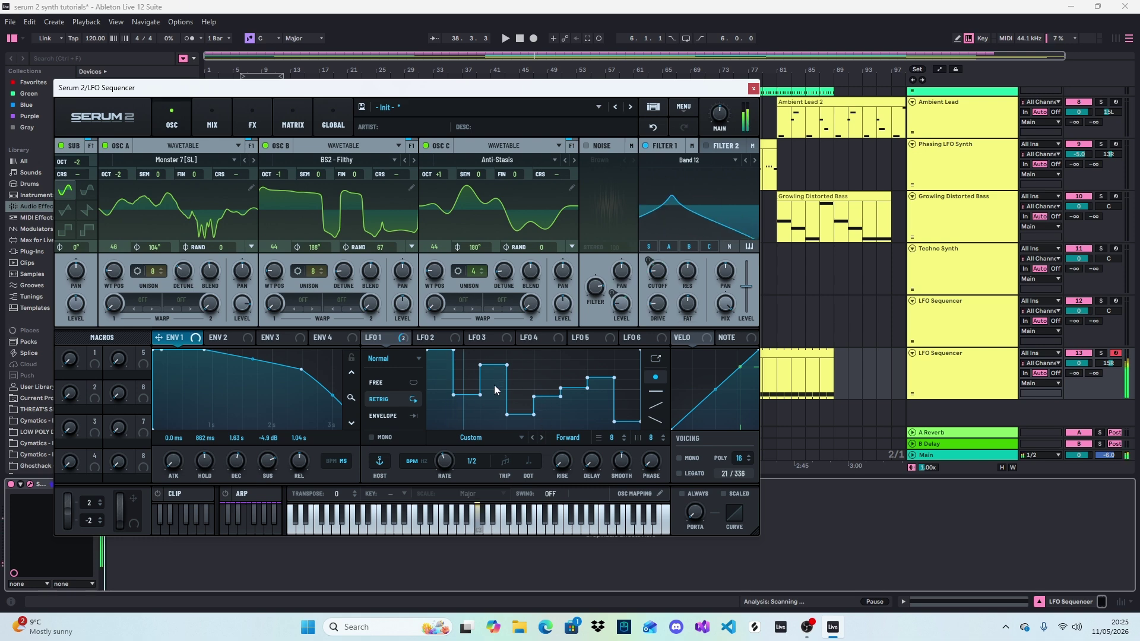
Reset LFO 1's shape to Default
left_click(521, 438)
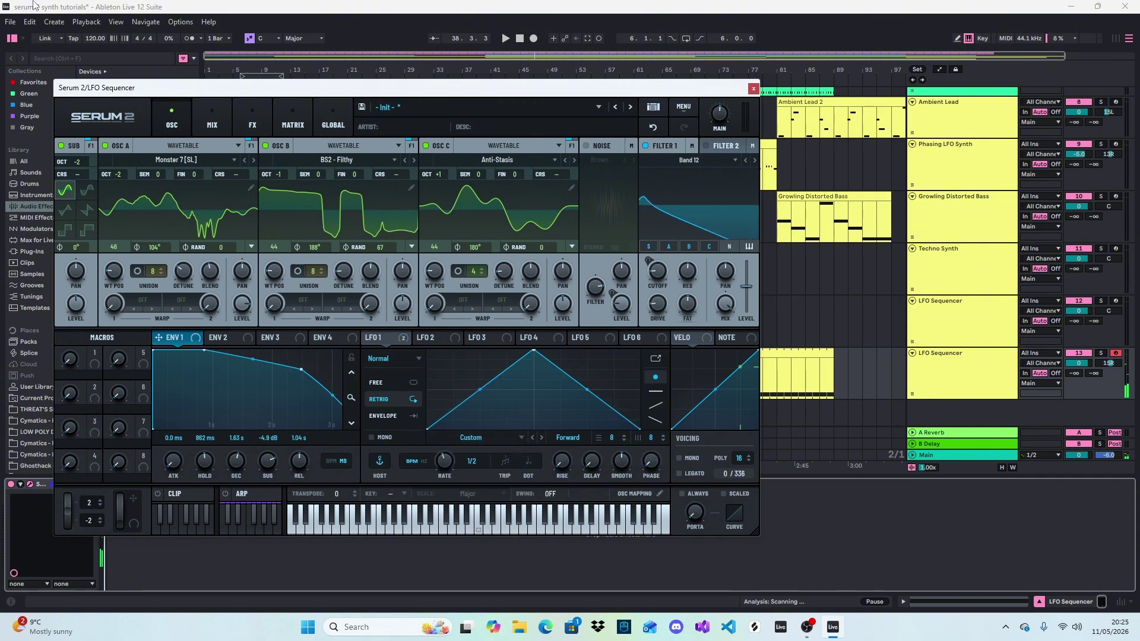
left_click(30, 22)
left_click(401, 326)
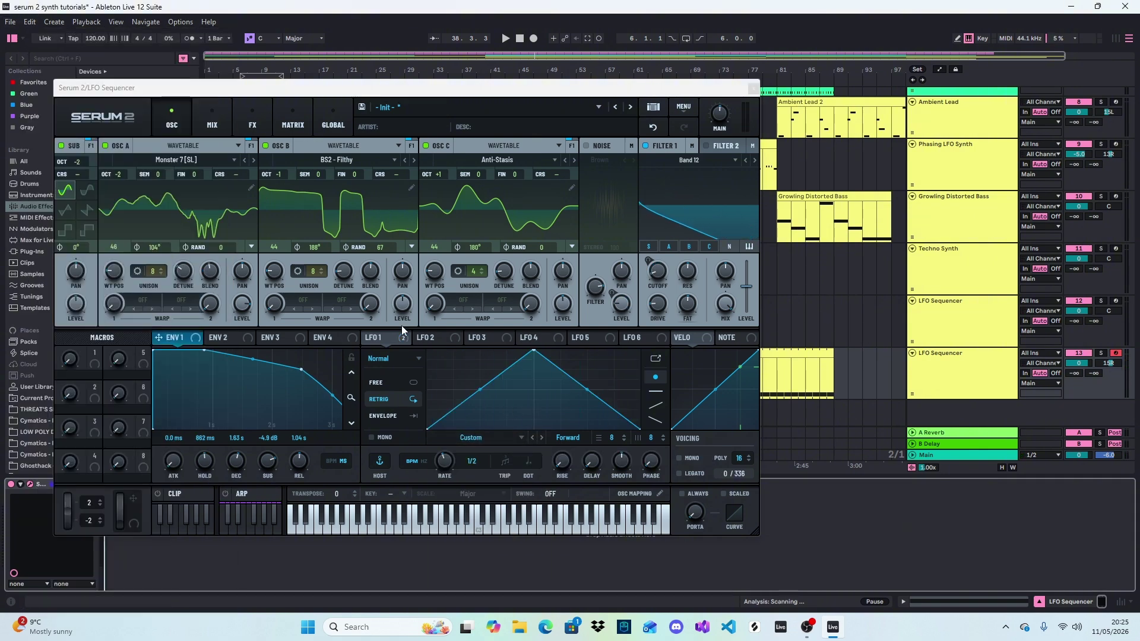
Regenerate LFO 1's shape with Random (Flat) four times, playing a note to audition each of the first three patterns
left_click(522, 439)
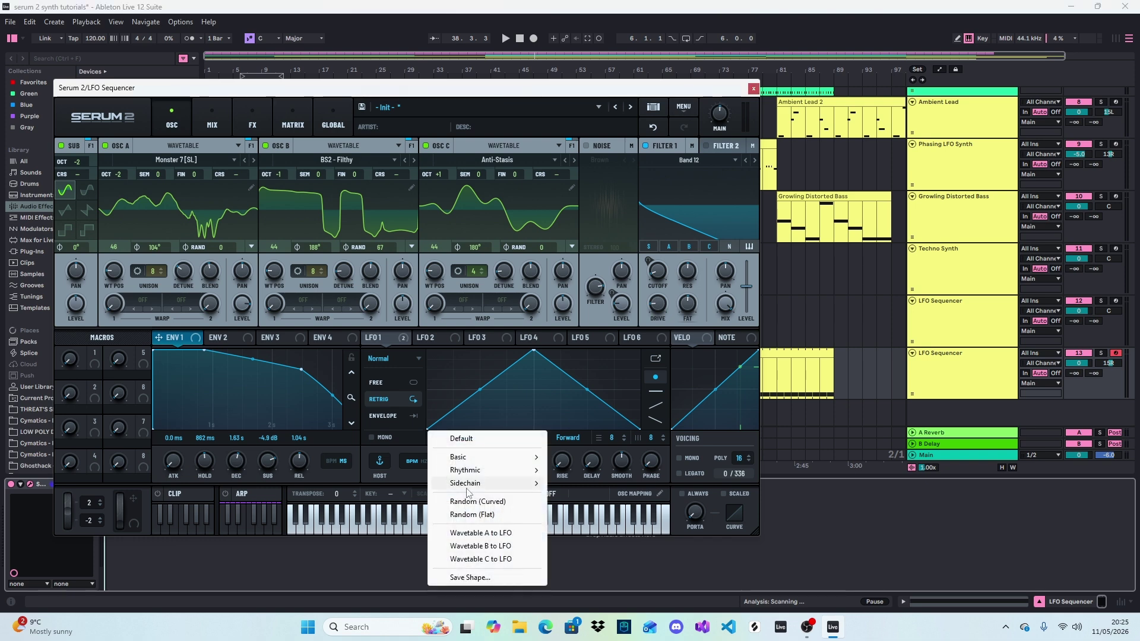
left_click(485, 515)
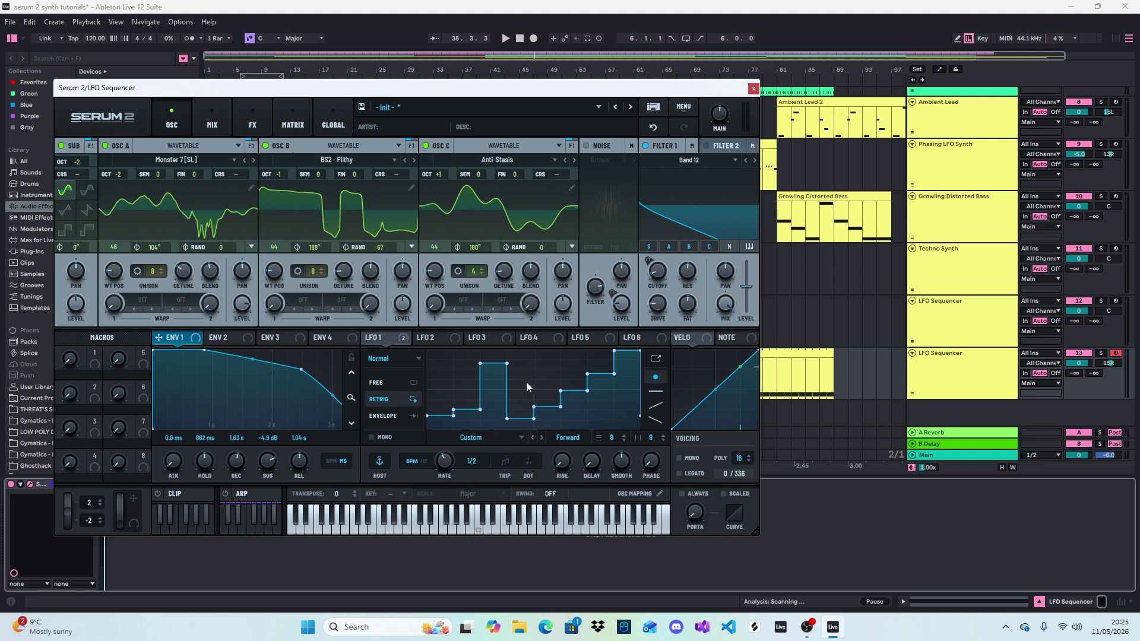
key("a")
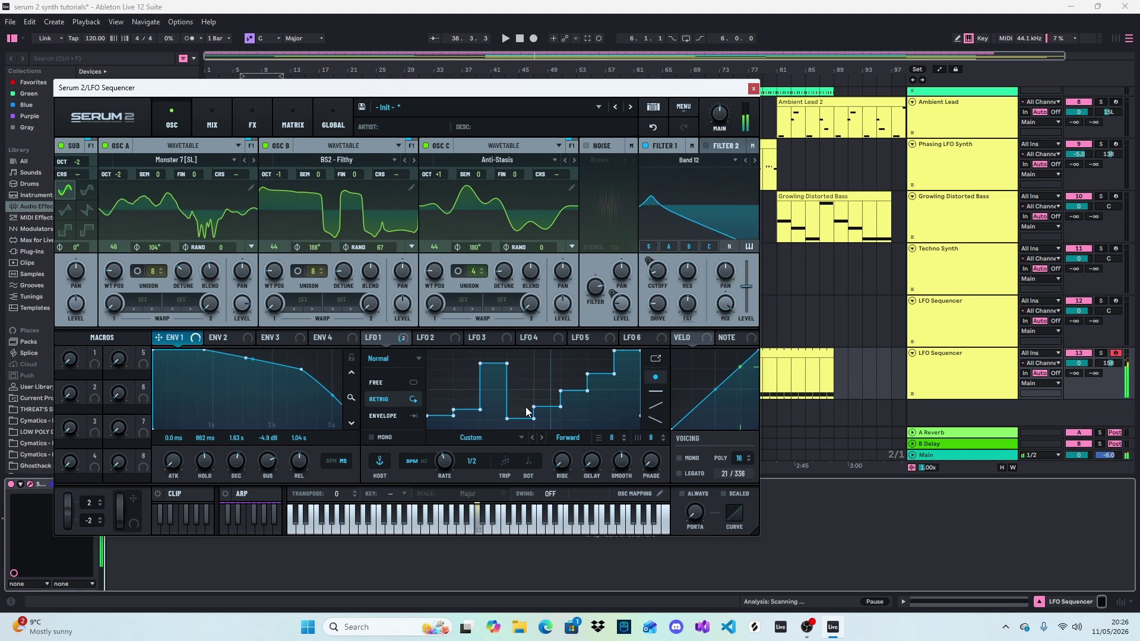
left_click(522, 437)
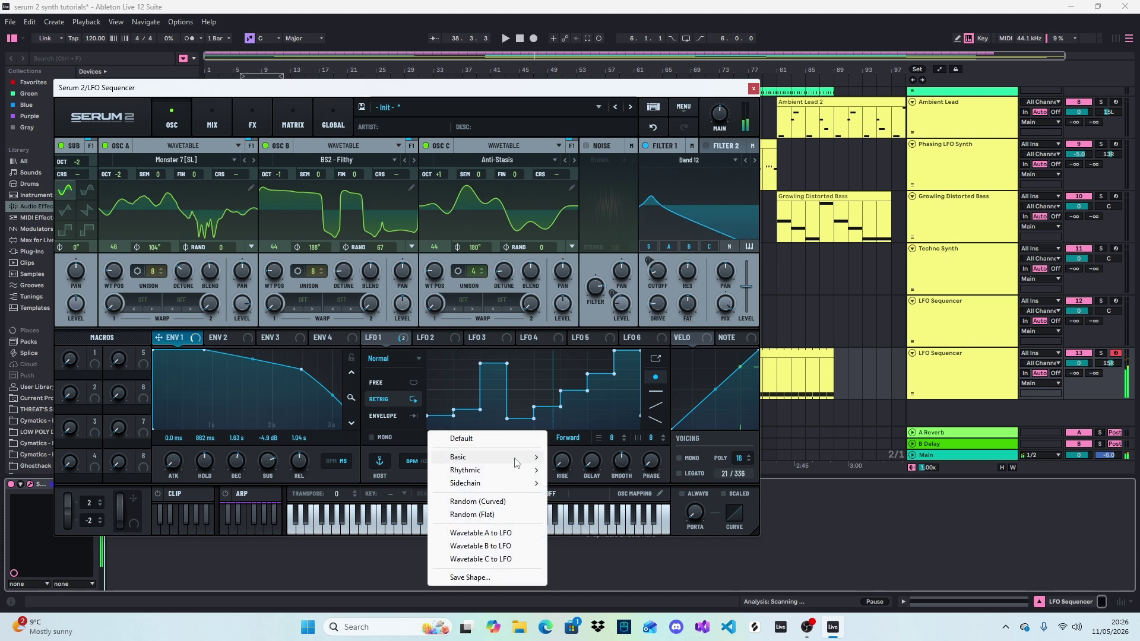
left_click(512, 514)
key("a")
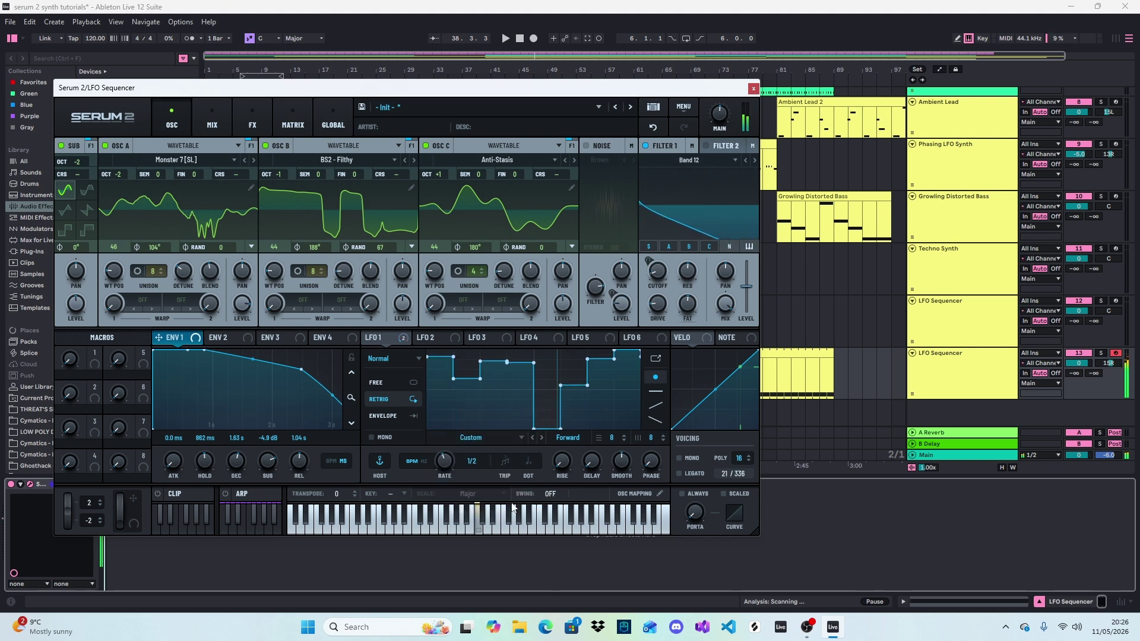
left_click(521, 437)
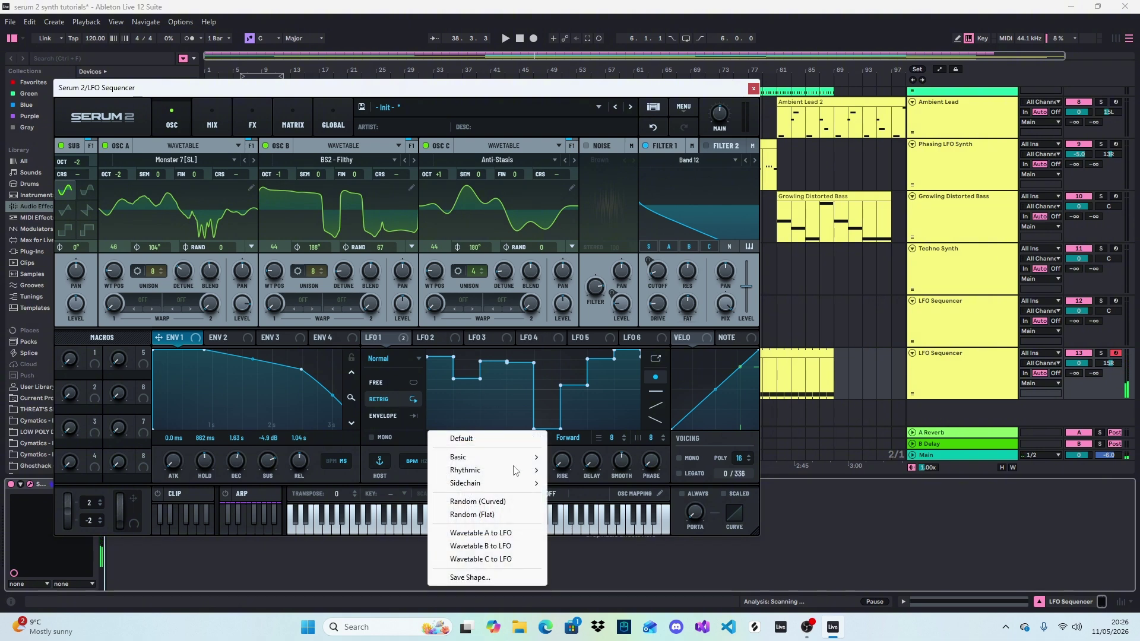
left_click(503, 514)
key("a")
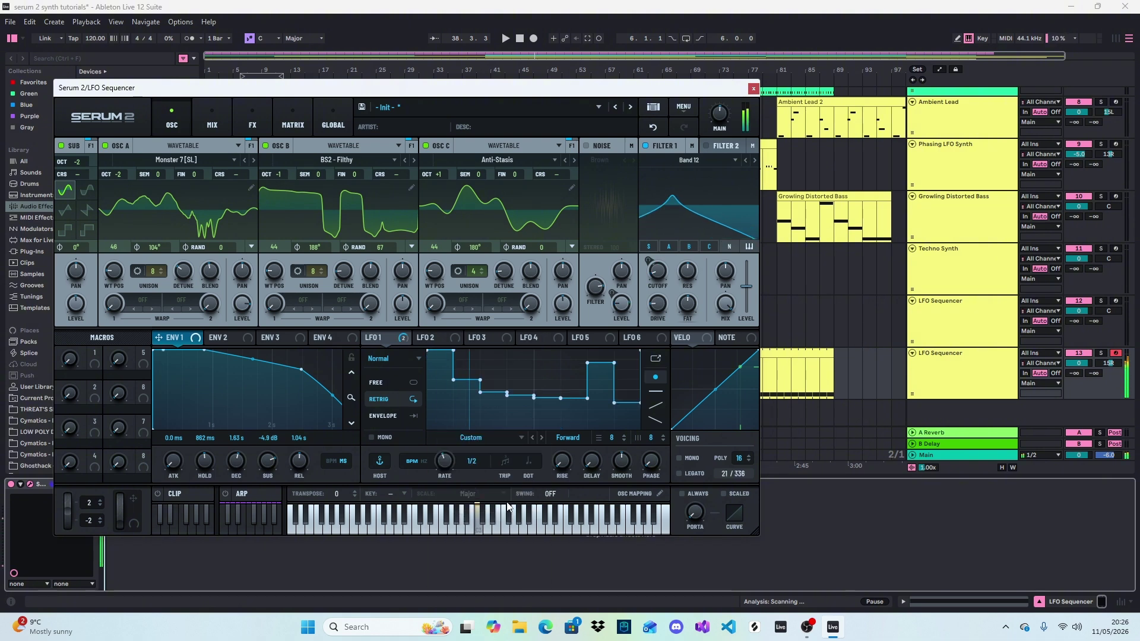
left_click(522, 438)
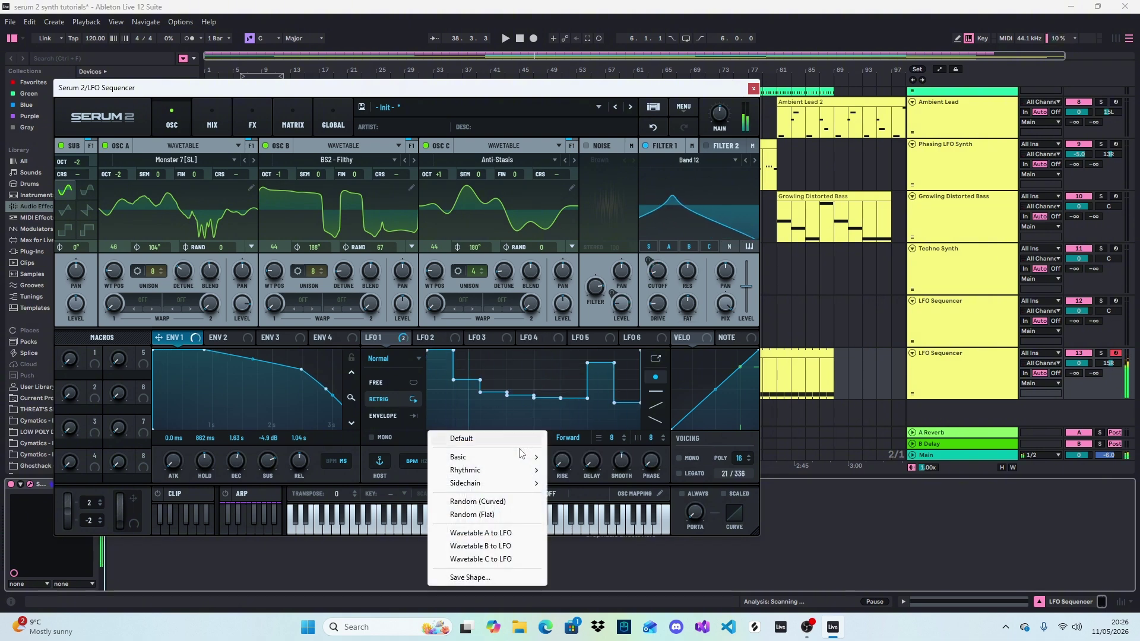
left_click(510, 518)
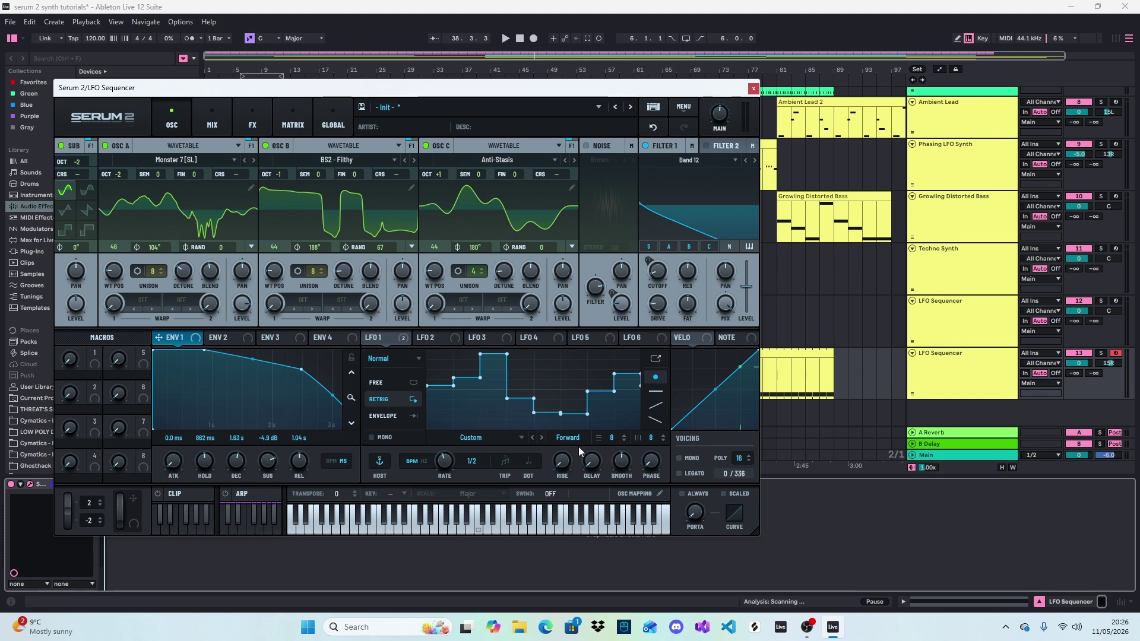
Raise LFO 1's Smooth to about 68, play a note to hear the smoothed steps, and turn Smooth back down
left_click(623, 464)
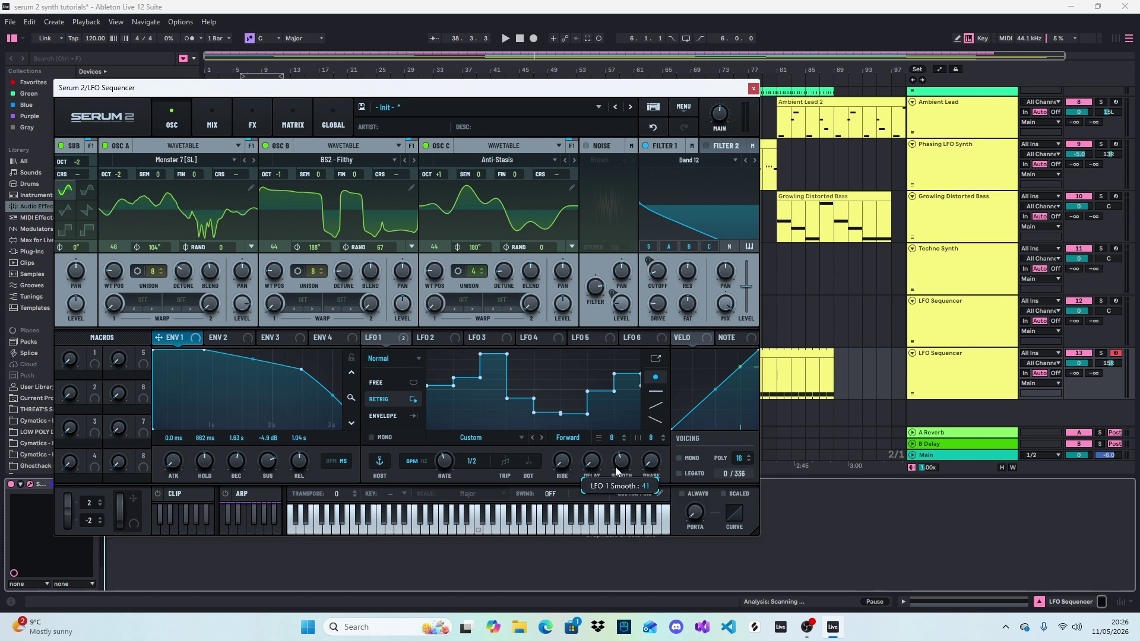
mouse_move(610, 444)
left_mouse_down()
mouse_move(603, 418)
mouse_move(600, 429)
left_mouse_up()
key("a")
mouse_move(619, 449)
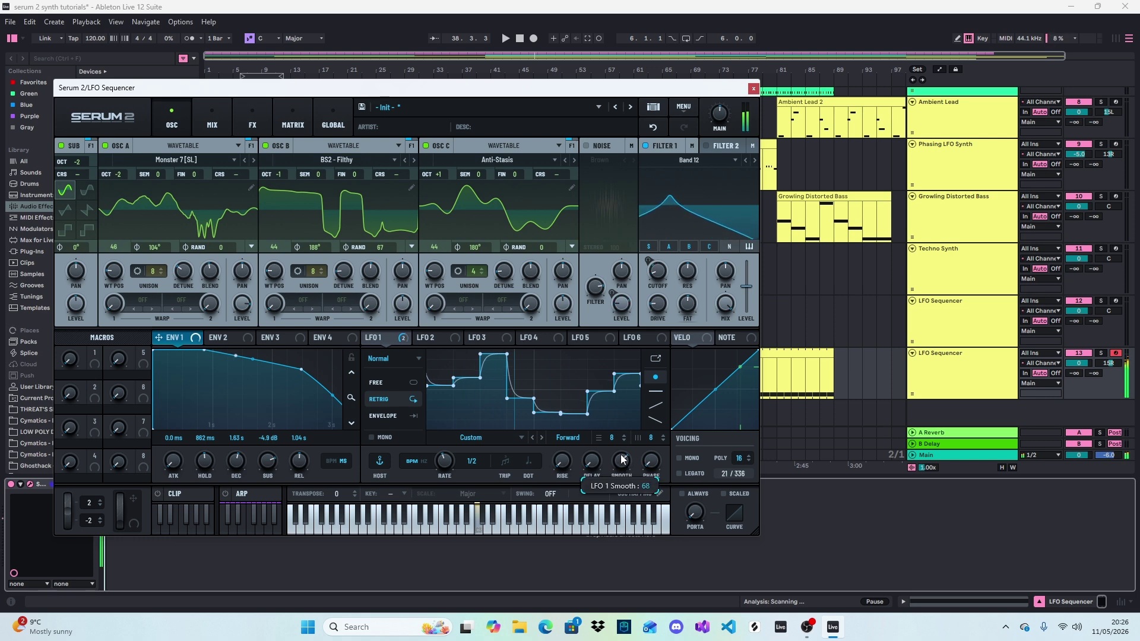
left_click_drag(619, 451, 623, 486)
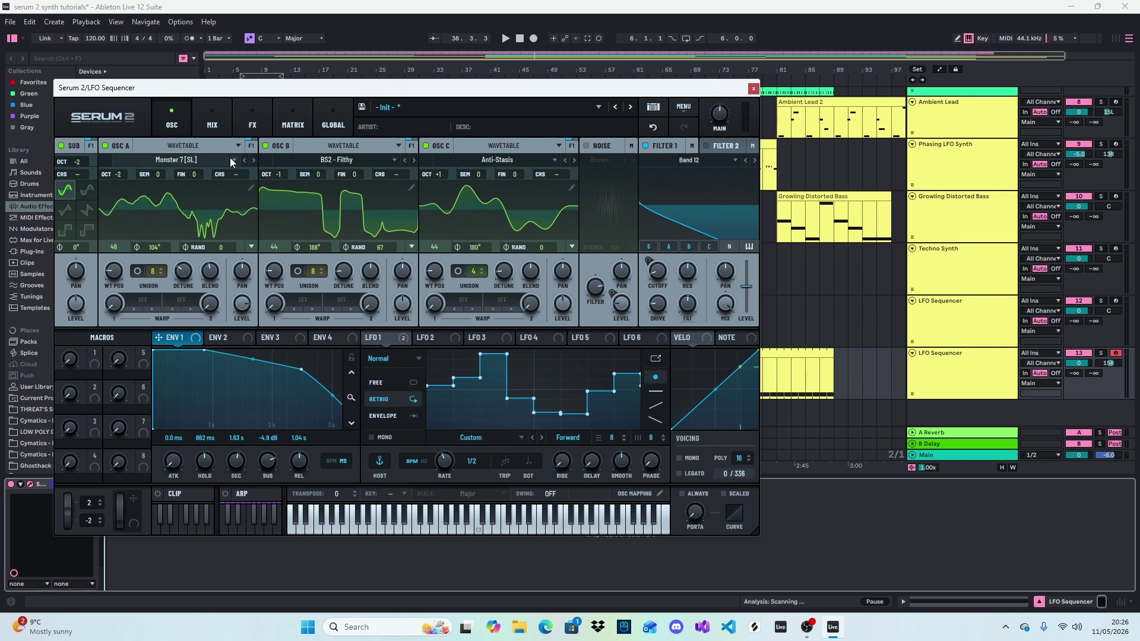
Review the Soft Sat distortion and MG Low 6 filter effects, including the filter's wet/dry mix, and return to the oscillators
left_click(264, 121)
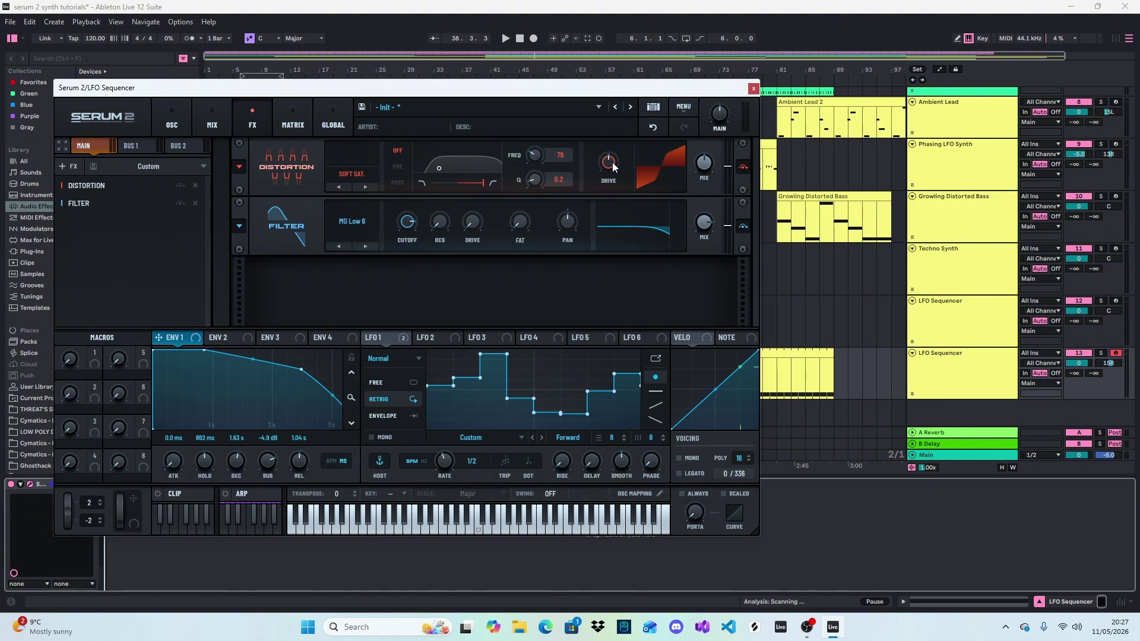
mouse_move(613, 167)
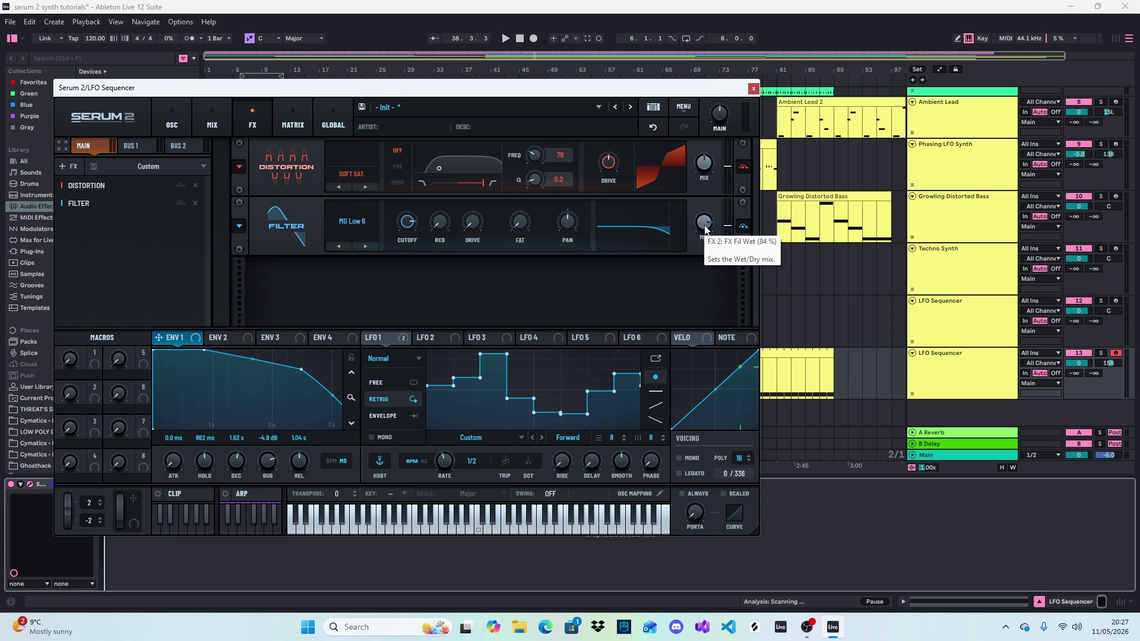
left_click(178, 115)
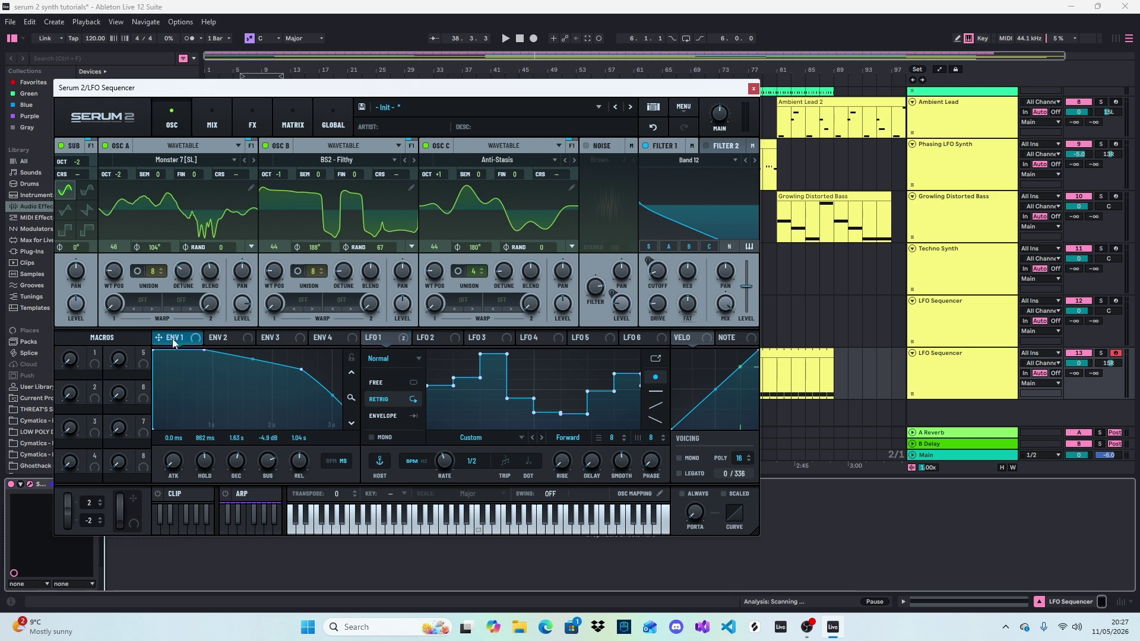
Try modulating Filter 1's cutoff with ENV 1 while playing a note, and remove the ENV 1 modulator
left_click_drag(172, 343, 645, 293)
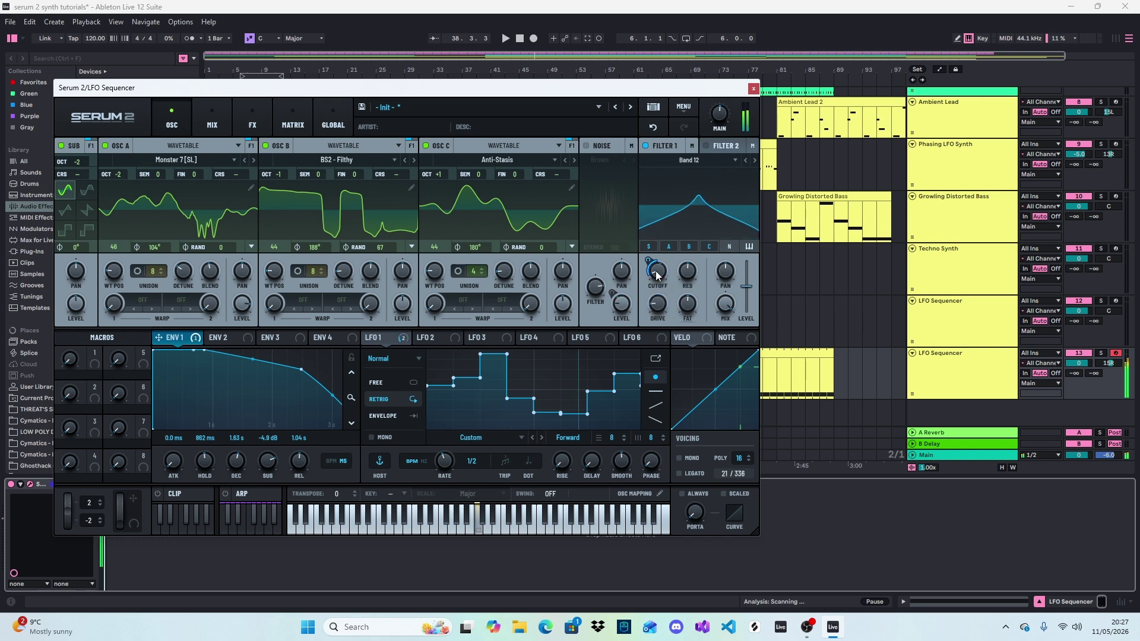
mouse_move(656, 261)
mouse_move(656, 258)
left_mouse_down()
mouse_move(641, 205)
mouse_move(649, 274)
mouse_move(643, 255)
left_mouse_up()
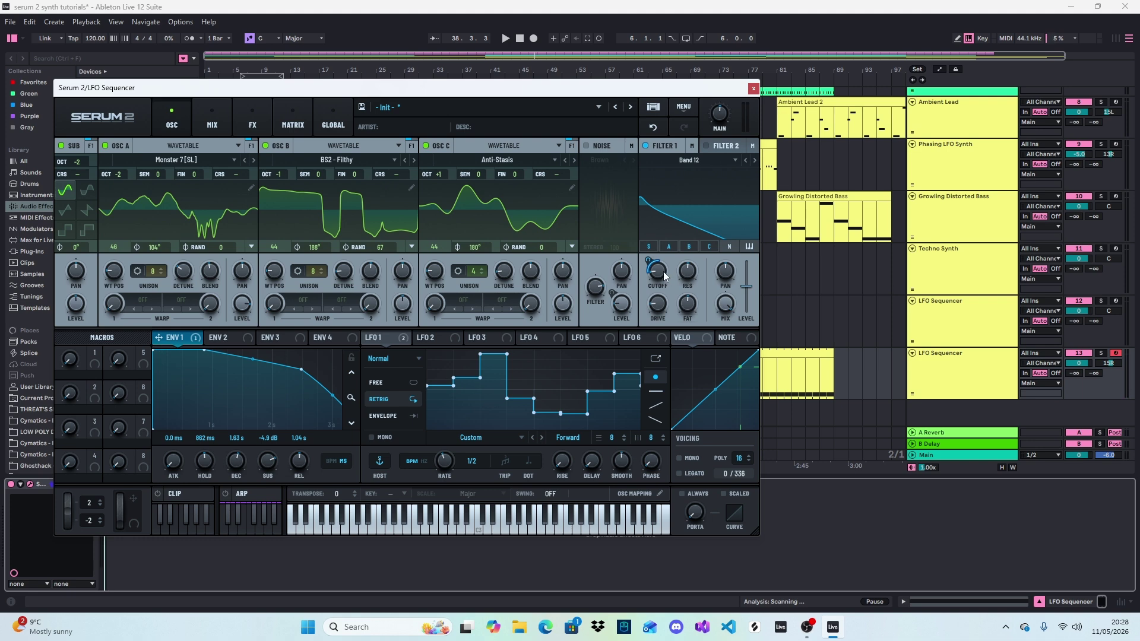
right_click(664, 276)
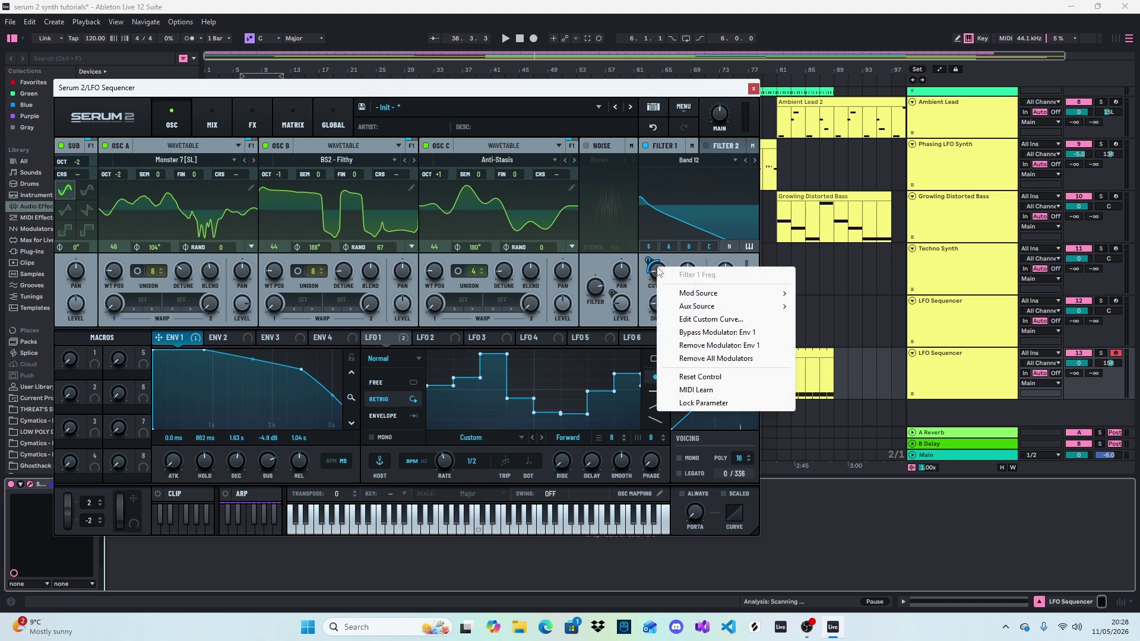
left_click(718, 346)
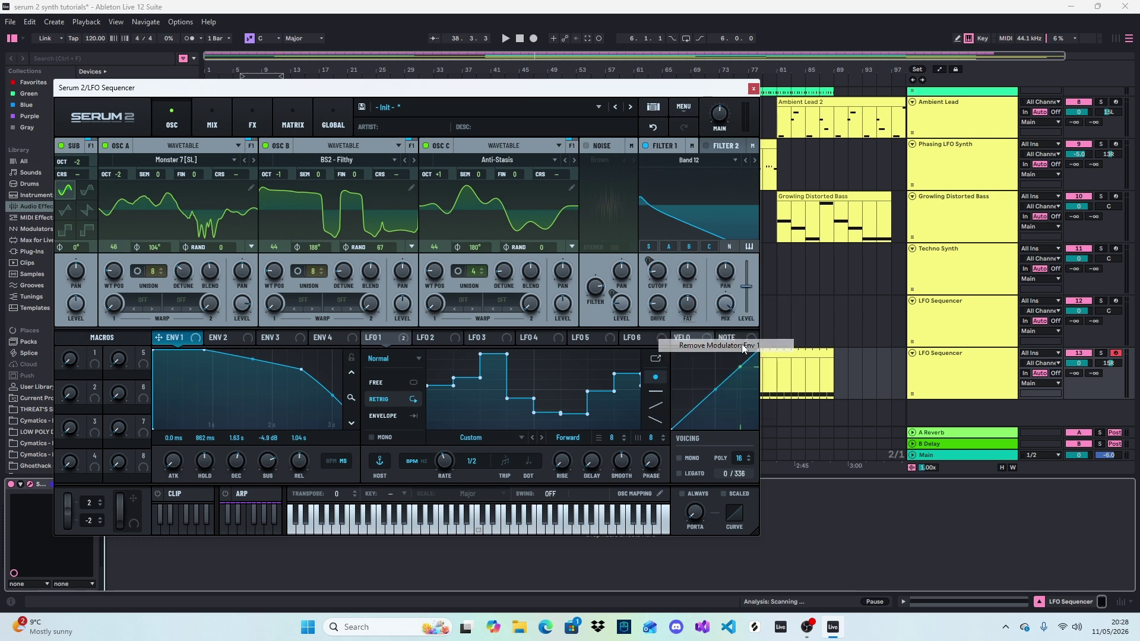
Select LFO 1 and check the modulator assigned to Filter 1's cutoff
left_click(387, 338)
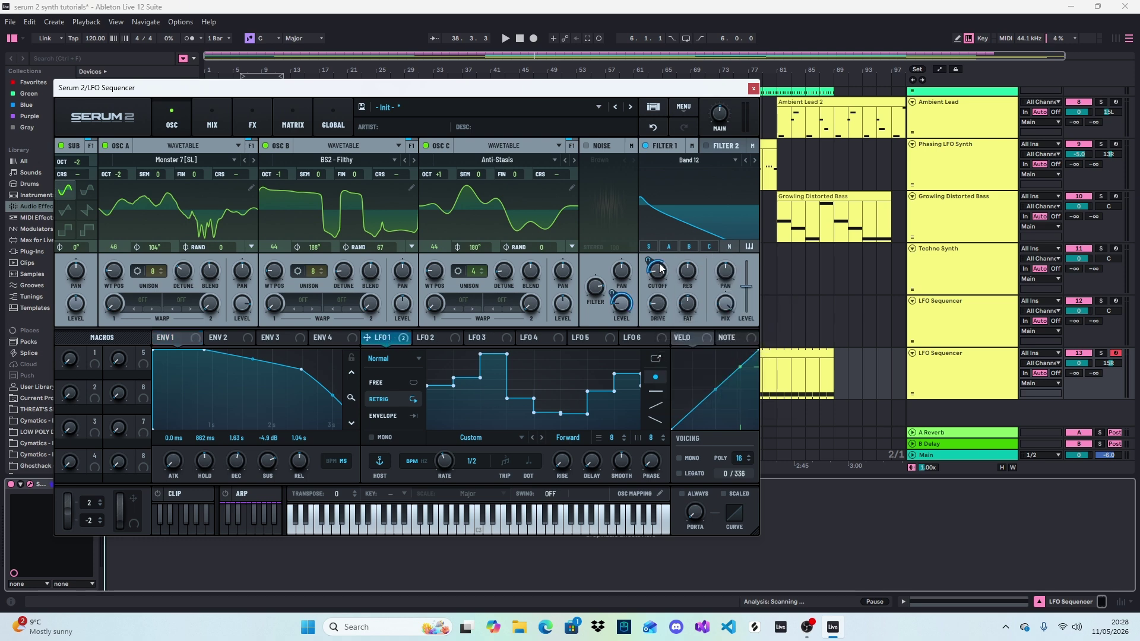
mouse_move(655, 285)
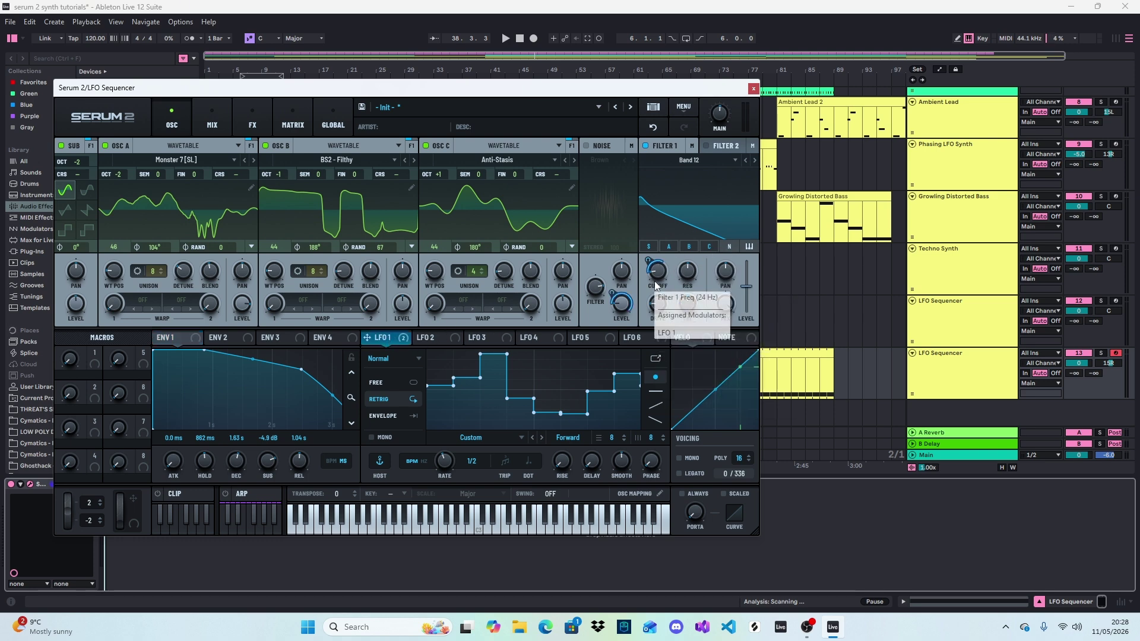